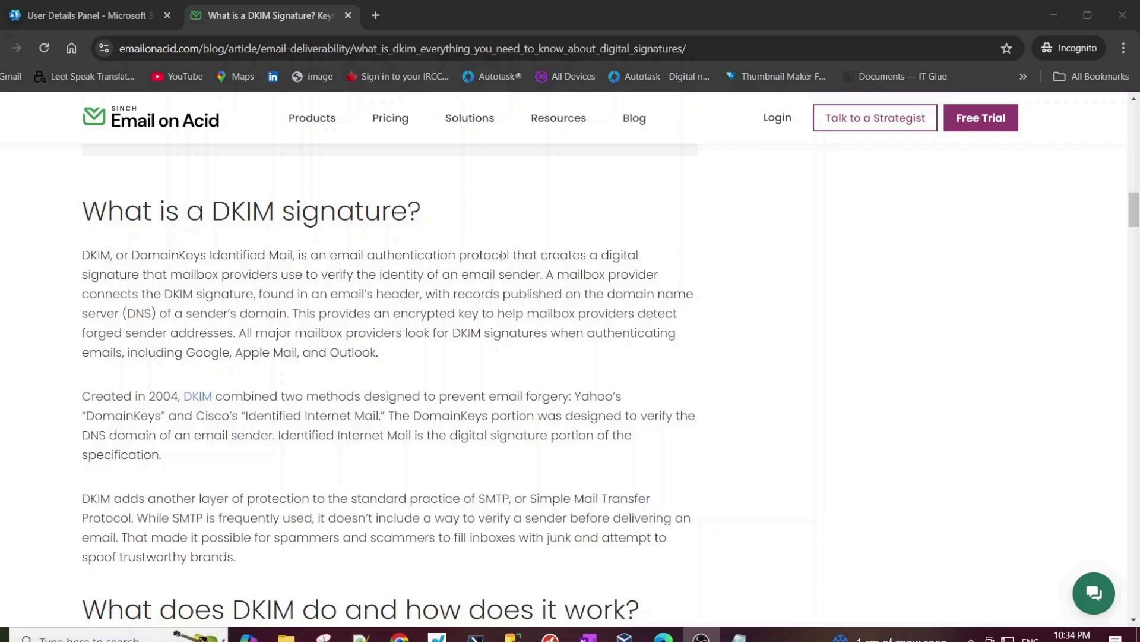
# Read the DKIM definition in the article and compare it with the Microsoft 365 users list.
pyautogui.moveTo(508, 255); pyautogui.dragTo(453, 255)
pyautogui.click(787, 275)
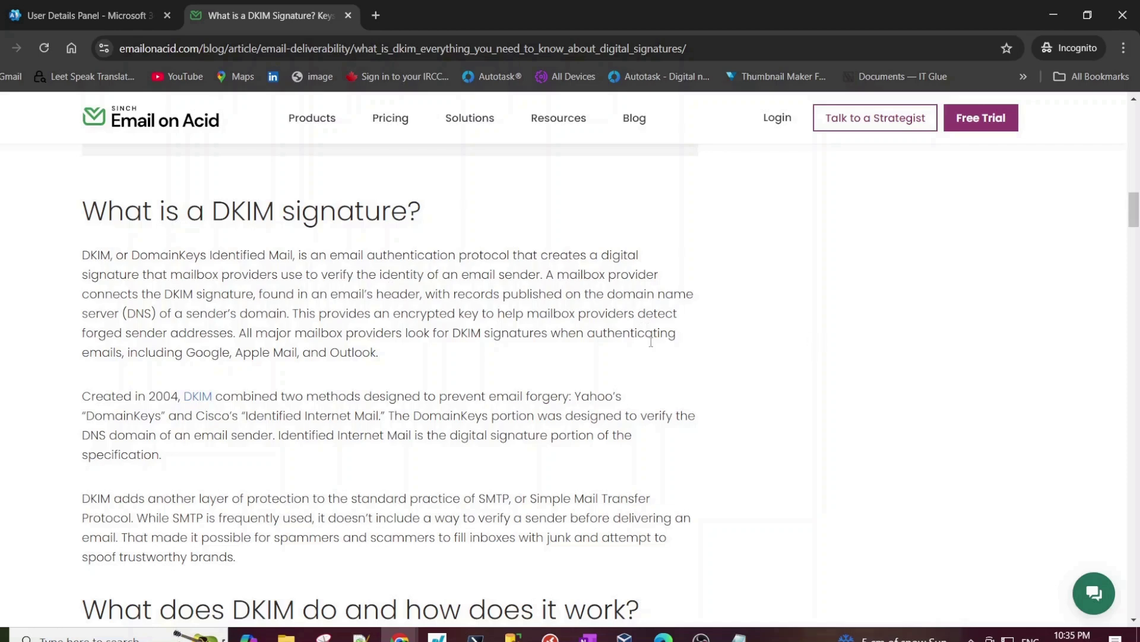
pyautogui.click(89, 16)
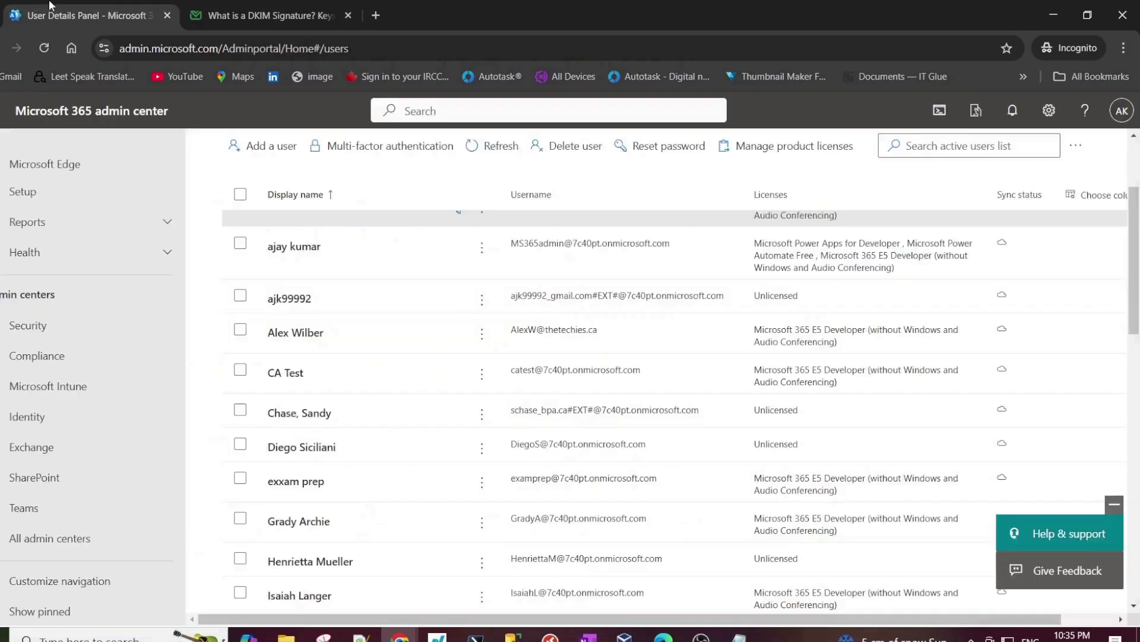
pyautogui.scroll(3, 454, 371)
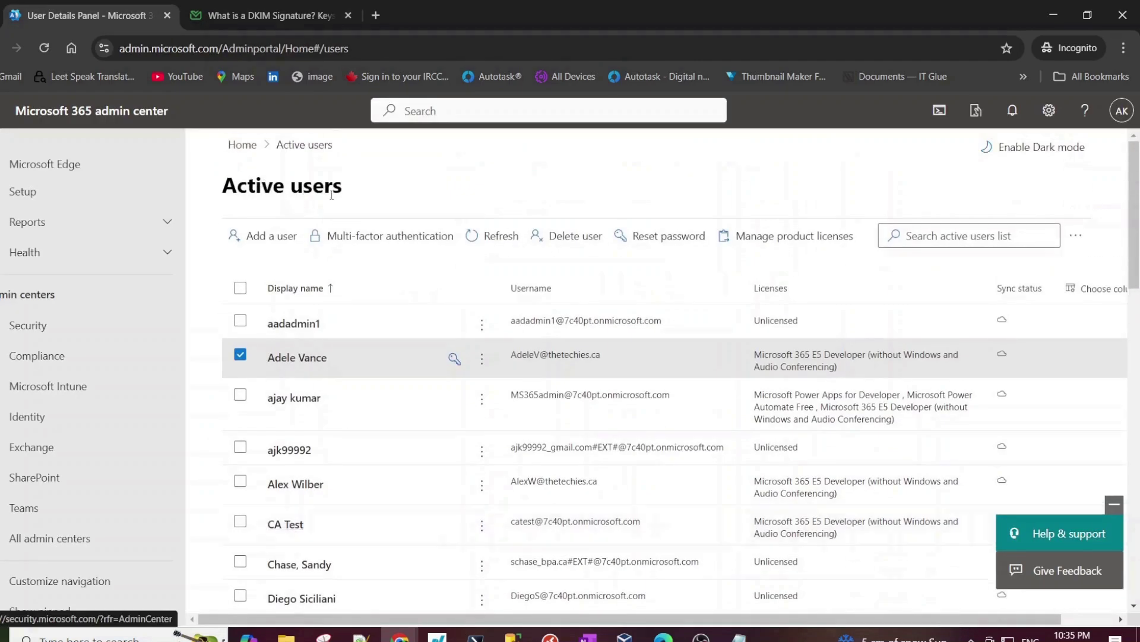
pyautogui.click(267, 15)
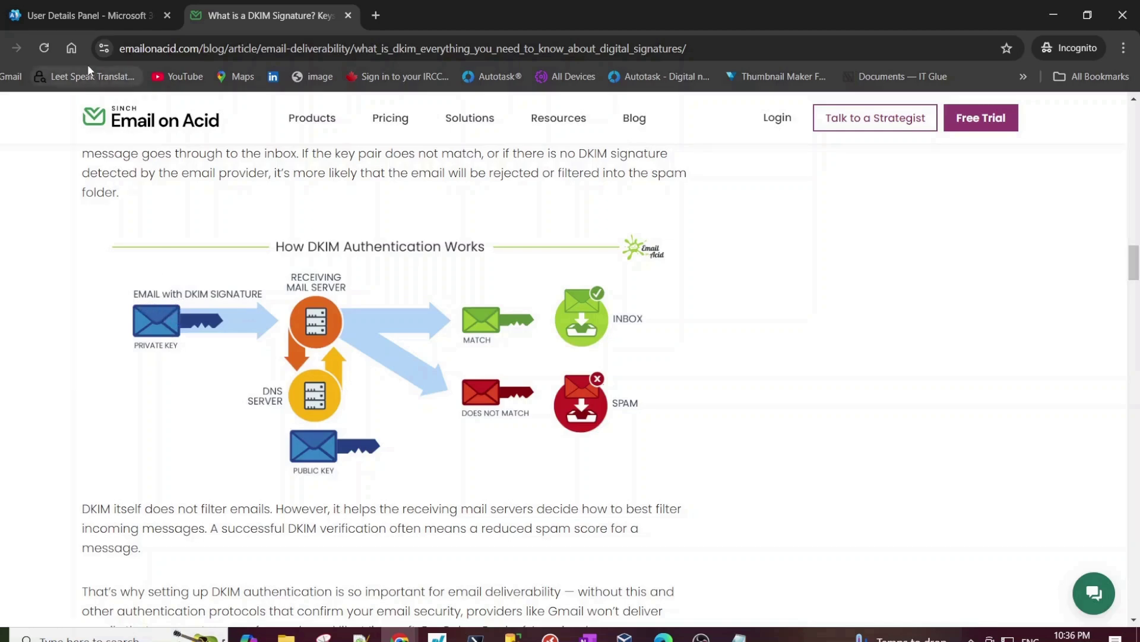
# Check the Active users page against the article's How DKIM Authentication Works diagram, ending on Active users.
pyautogui.click(83, 18)
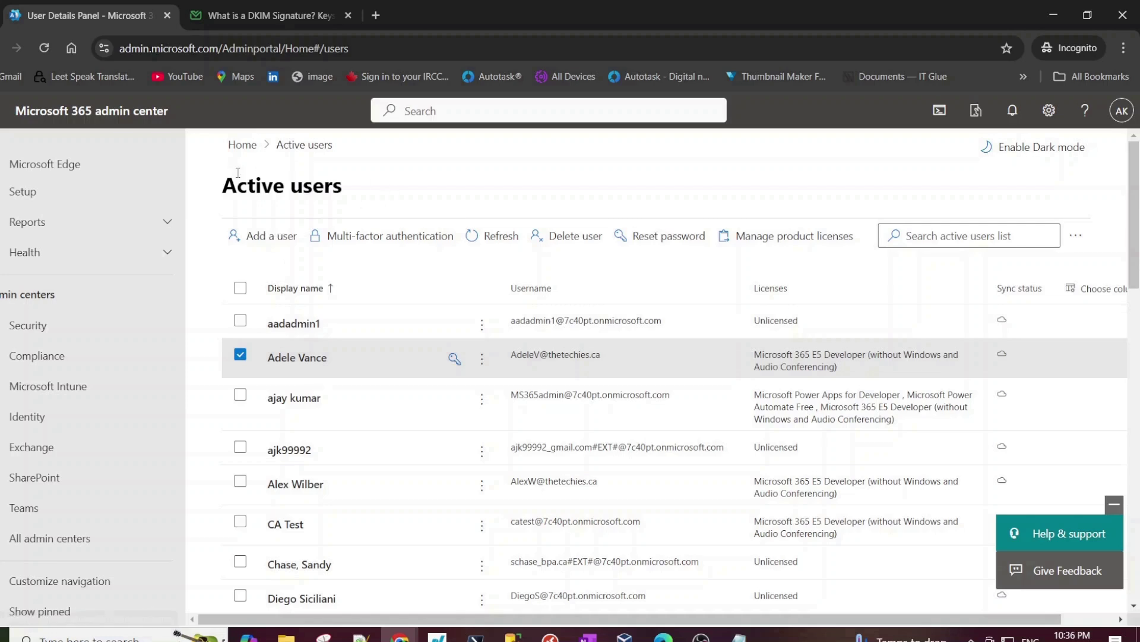
pyautogui.tripleClick(398, 168)
pyautogui.click(456, 191)
pyautogui.click(270, 24)
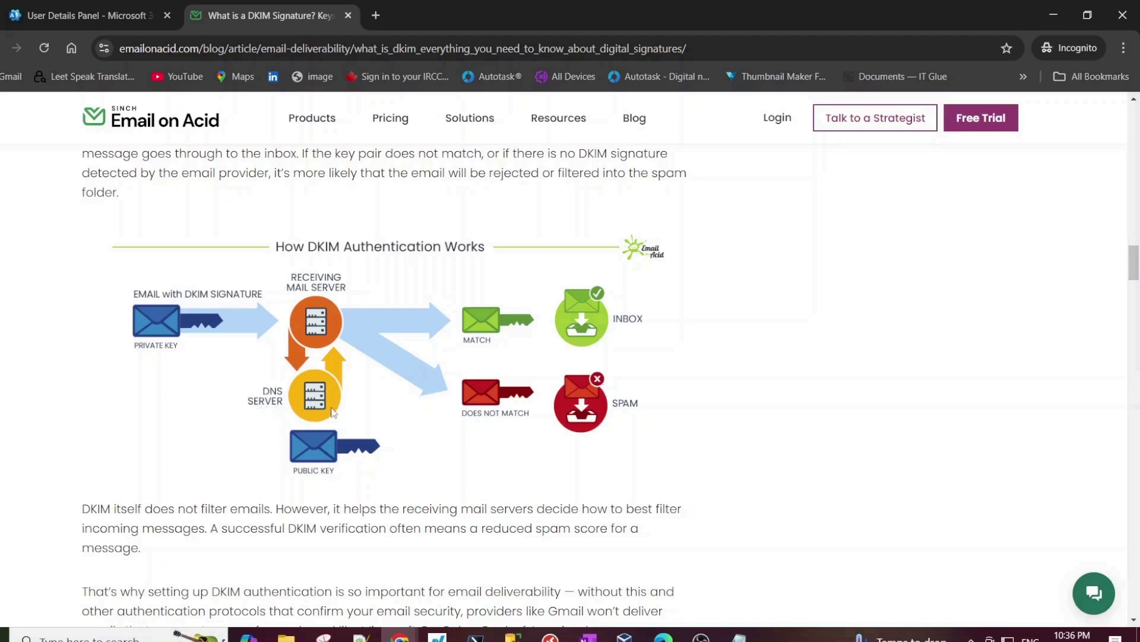
pyautogui.click(107, 3)
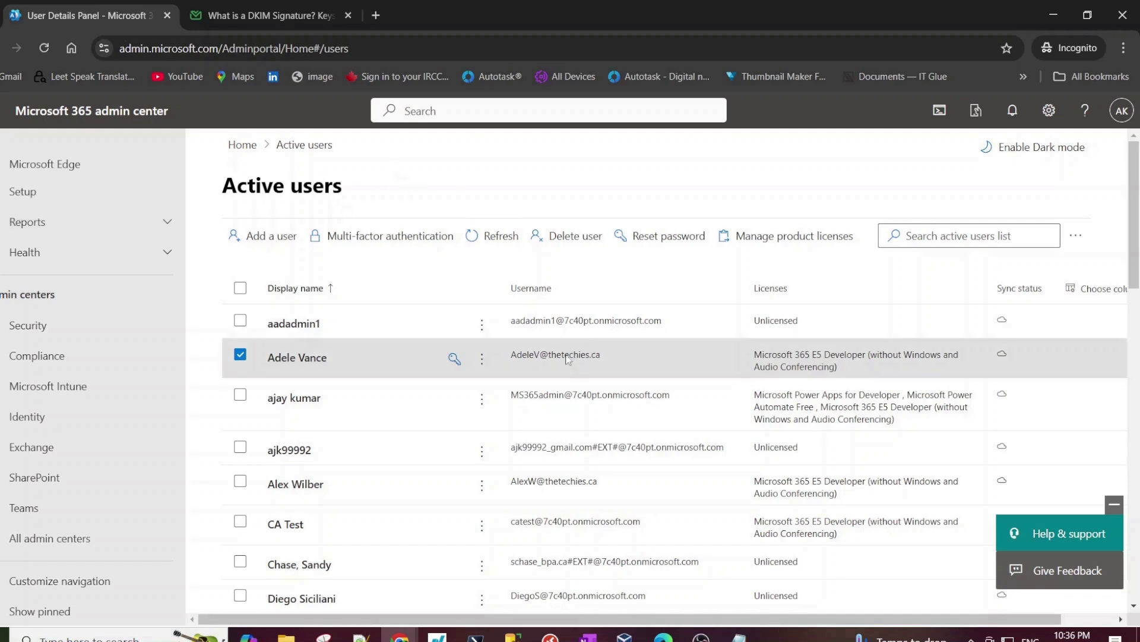
# Open the second user's account details and confirm the thetechies.ca domain in their username.
pyautogui.click(602, 360)
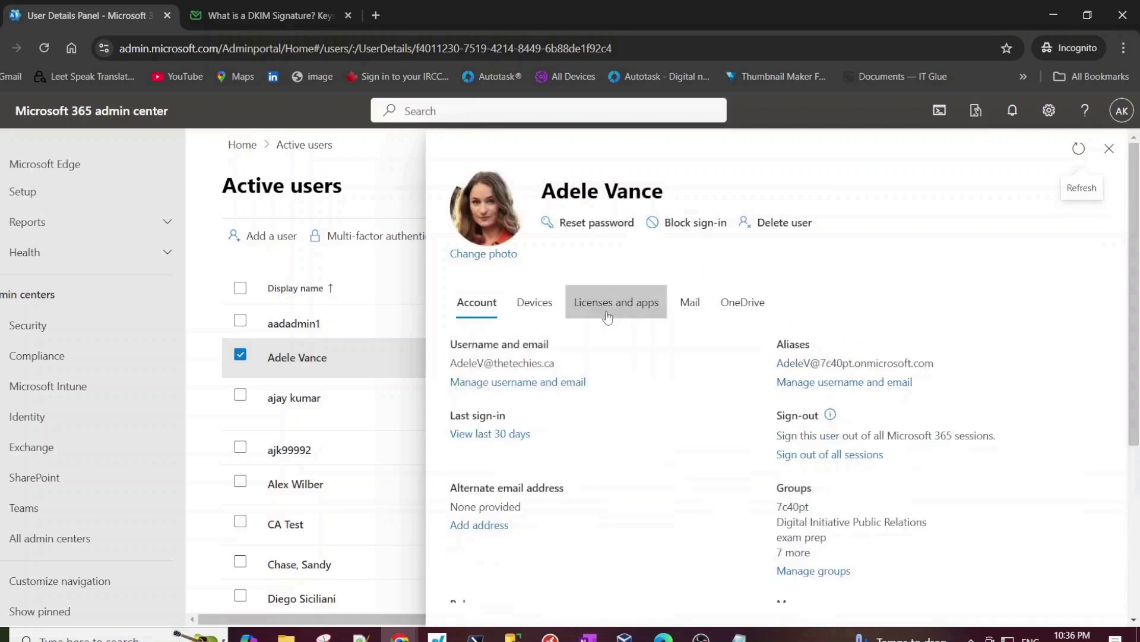
pyautogui.moveTo(559, 369); pyautogui.dragTo(498, 364)
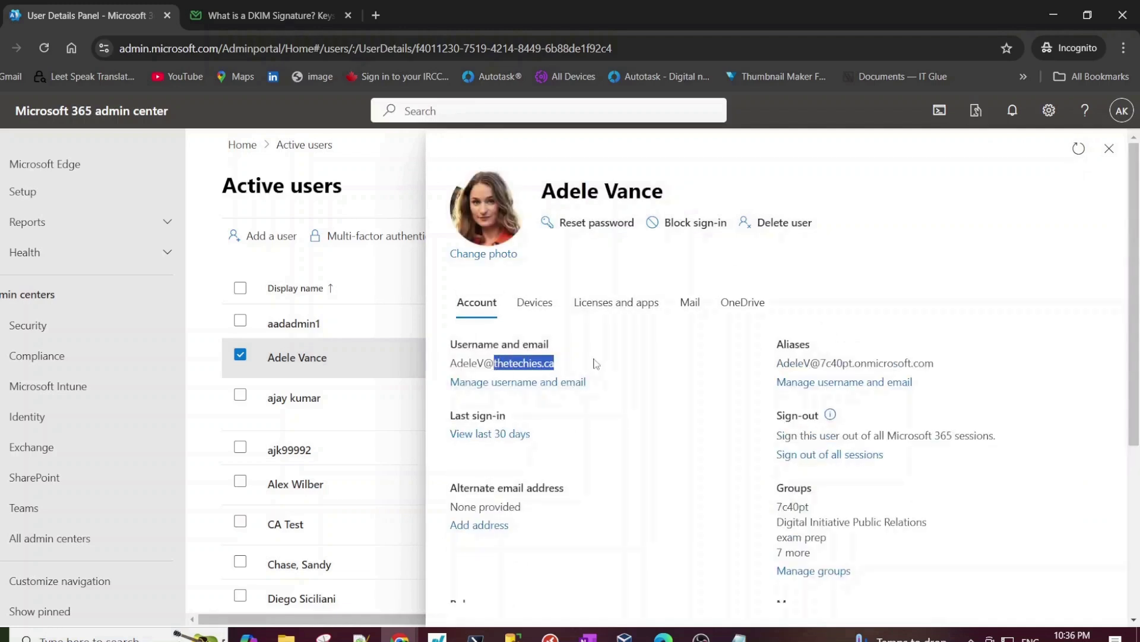
pyautogui.click(550, 362)
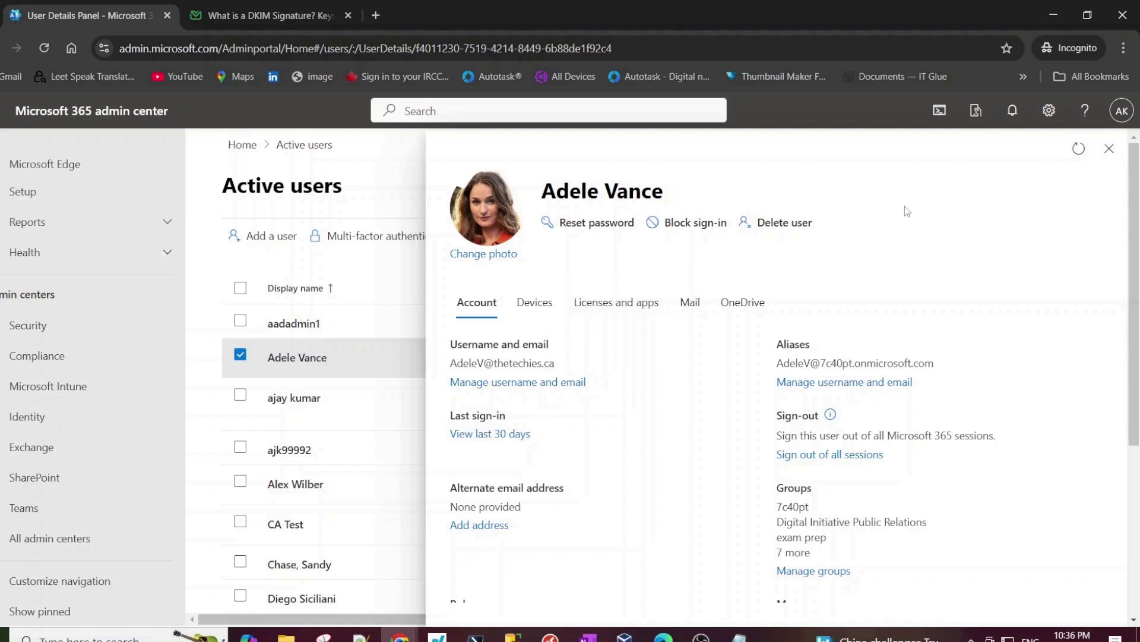
pyautogui.moveTo(555, 362); pyautogui.dragTo(494, 362)
pyautogui.click(496, 363)
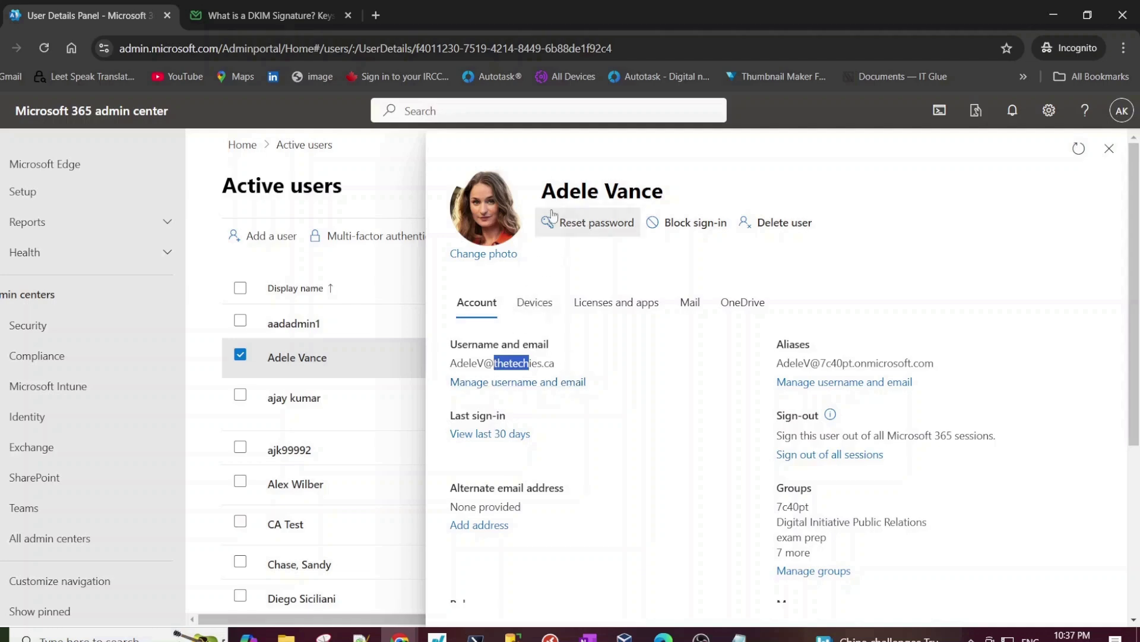
pyautogui.click(599, 171)
pyautogui.click(268, 15)
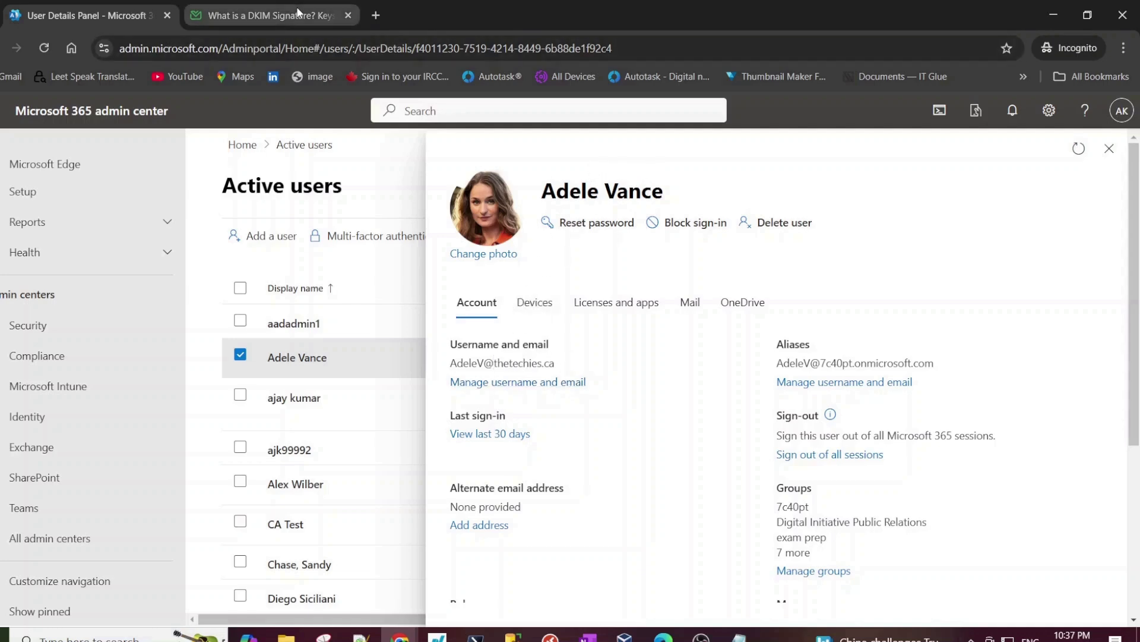
# Load the IONOS Domains & SSL page in a new tab, rechecking thetechies.ca in Microsoft 365.
pyautogui.click(376, 14)
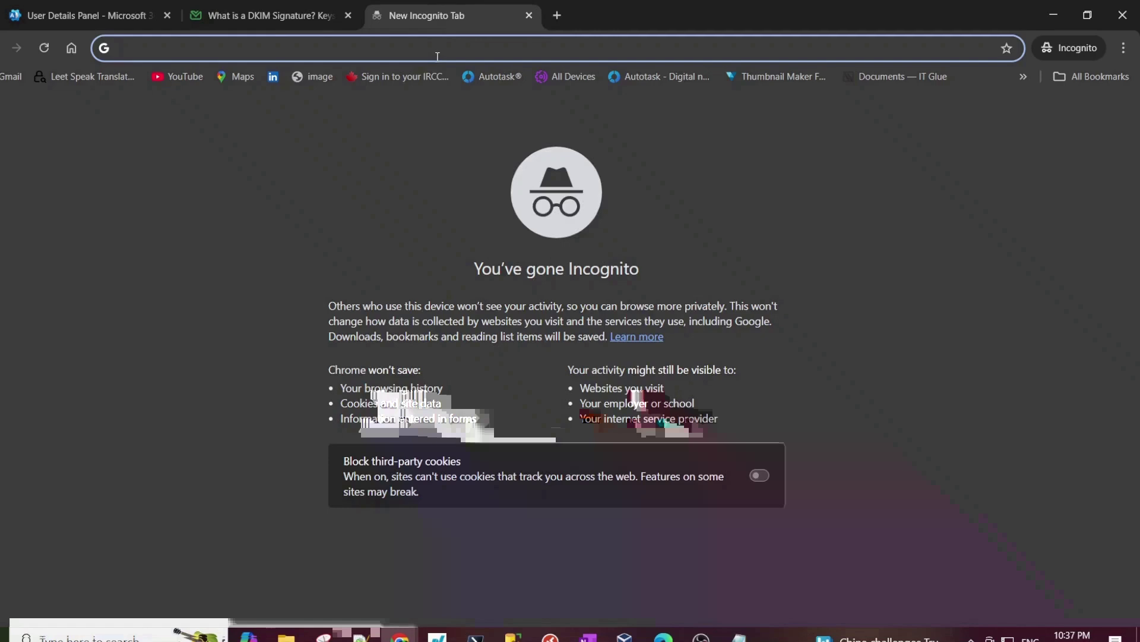
pyautogui.write('indeed.ca')
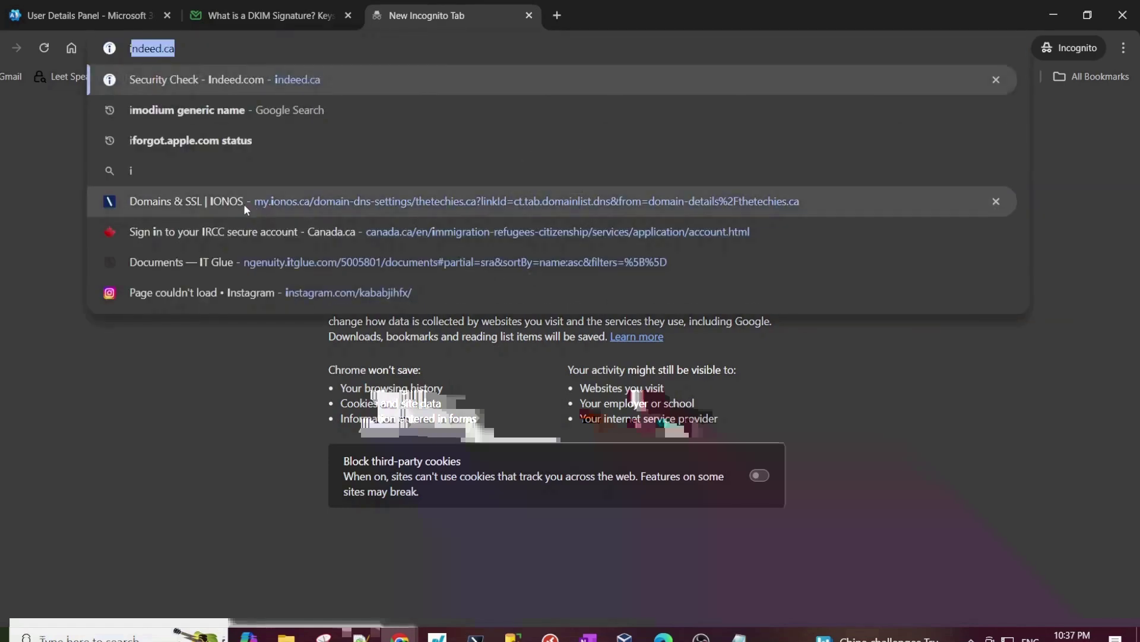
pyautogui.click(241, 204)
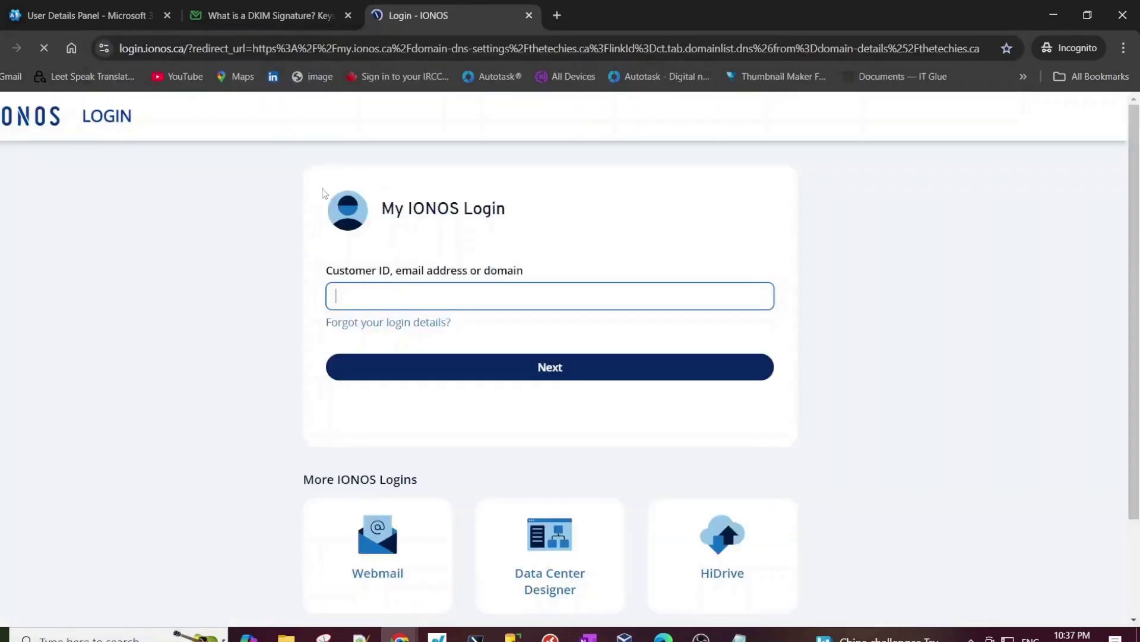
pyautogui.hotkey('ctrl', '1')
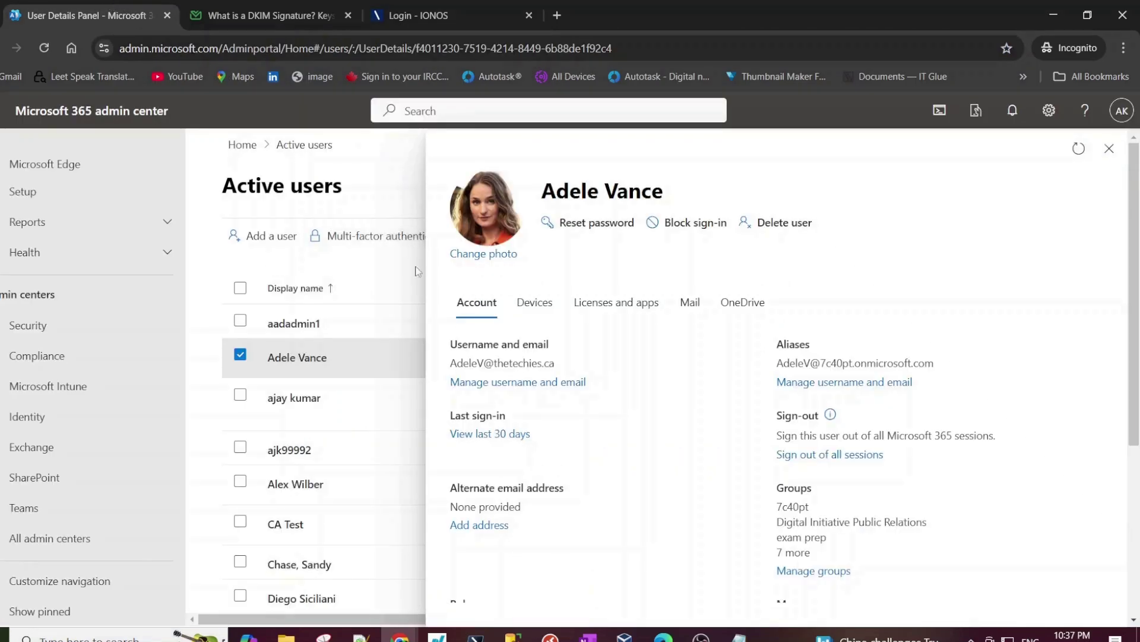
pyautogui.moveTo(556, 364); pyautogui.dragTo(492, 364)
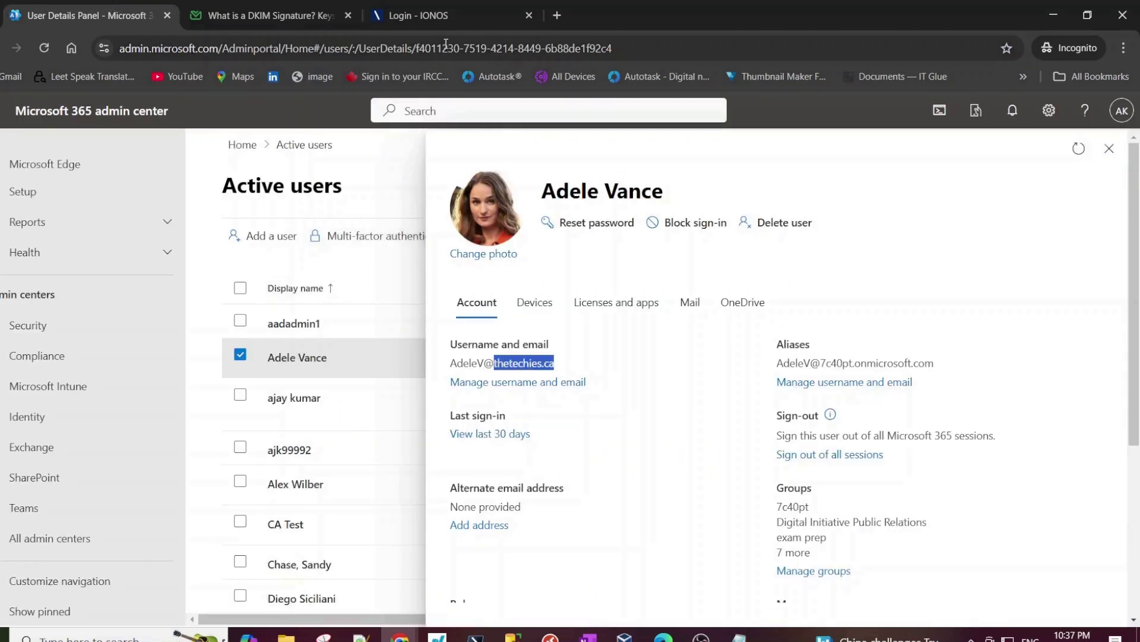
# Sign in to IONOS with the login ID and the saved password.
pyautogui.click(440, 12)
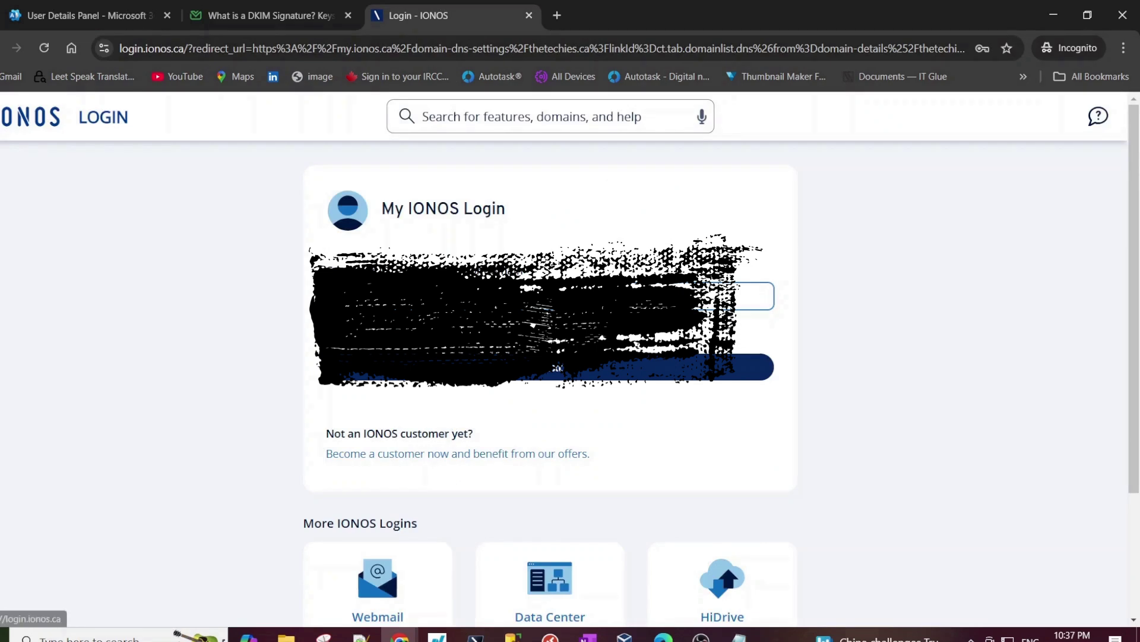
pyautogui.click(558, 367)
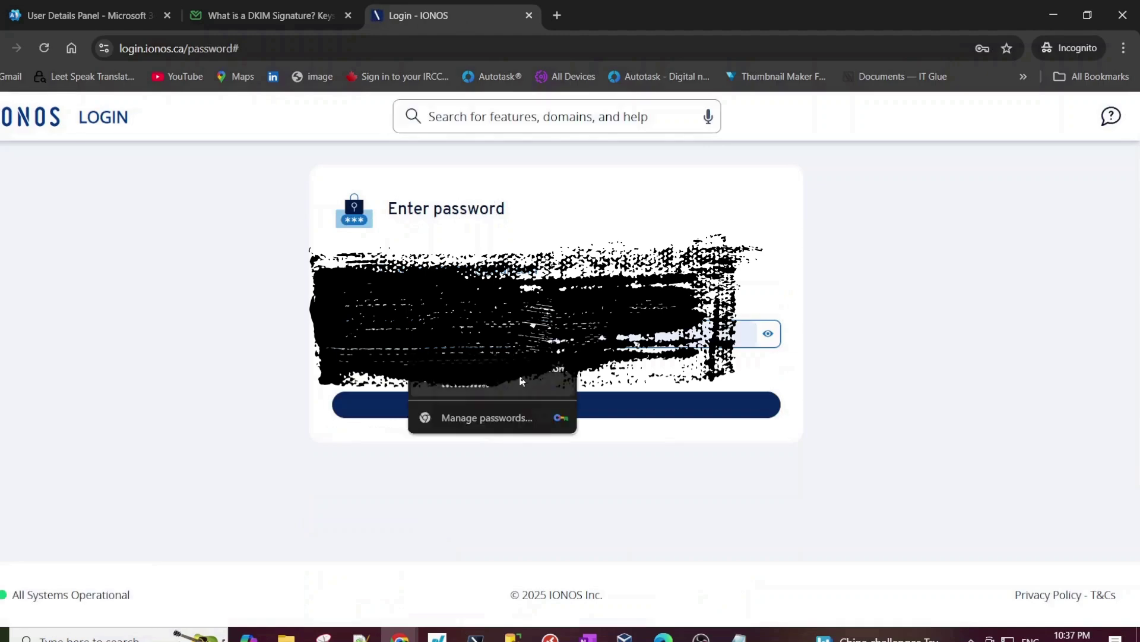
pyautogui.click(532, 383)
pyautogui.click(538, 404)
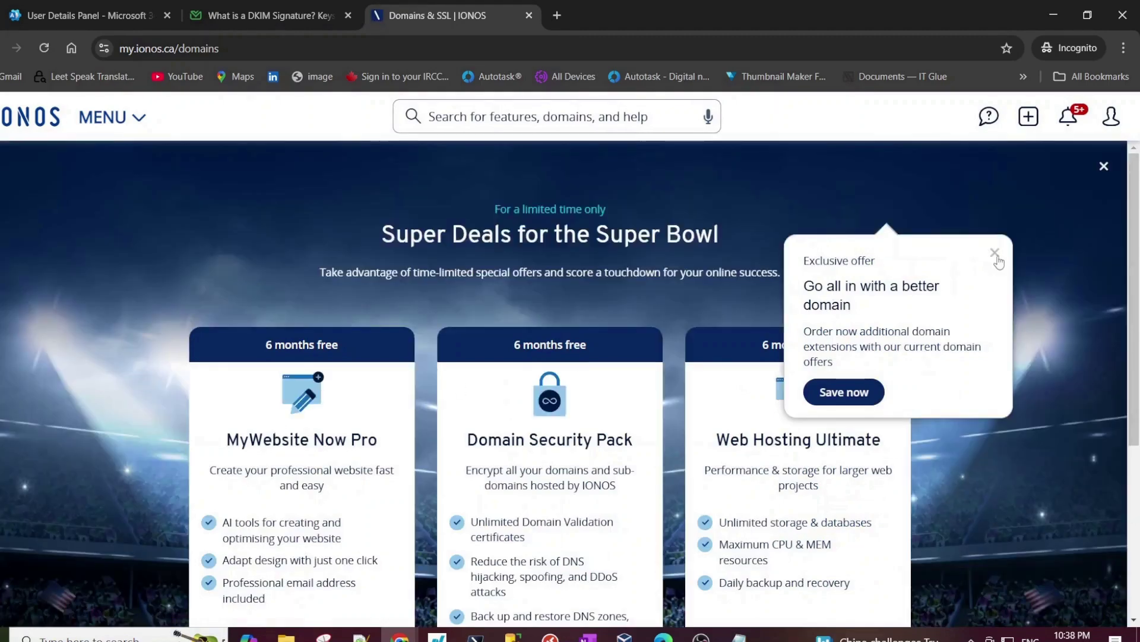
# Dismiss the exclusive offer and Super Bowl promotion popups on the Domains & SSL page.
pyautogui.click(995, 253)
pyautogui.scroll(-5, 875, 234)
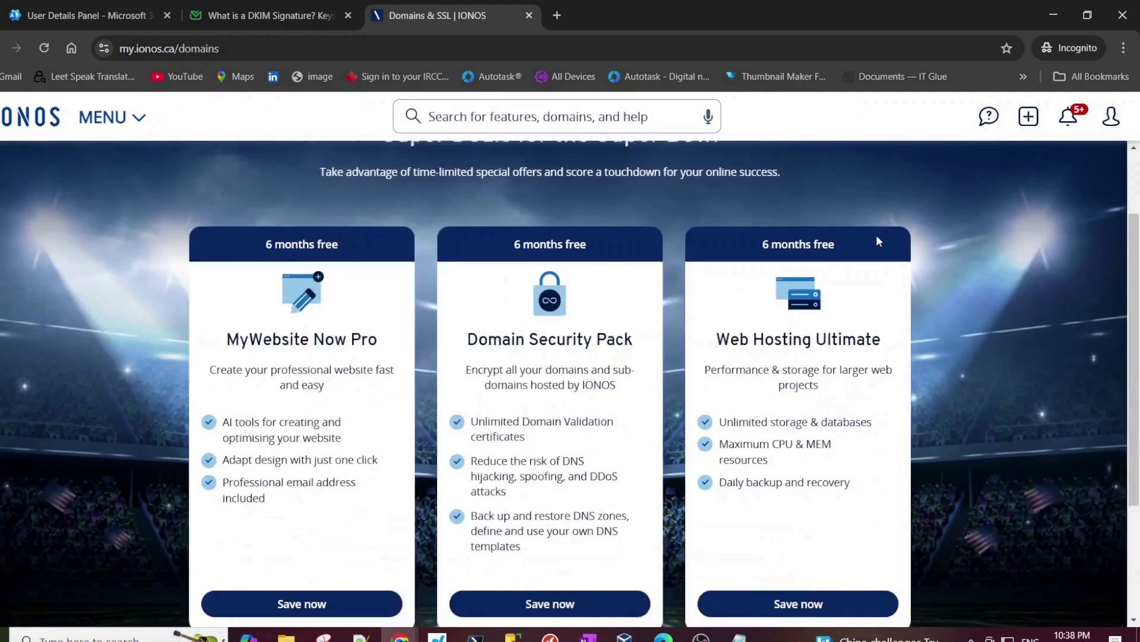
pyautogui.scroll(4, 1010, 190)
pyautogui.scroll(2, 1046, 152)
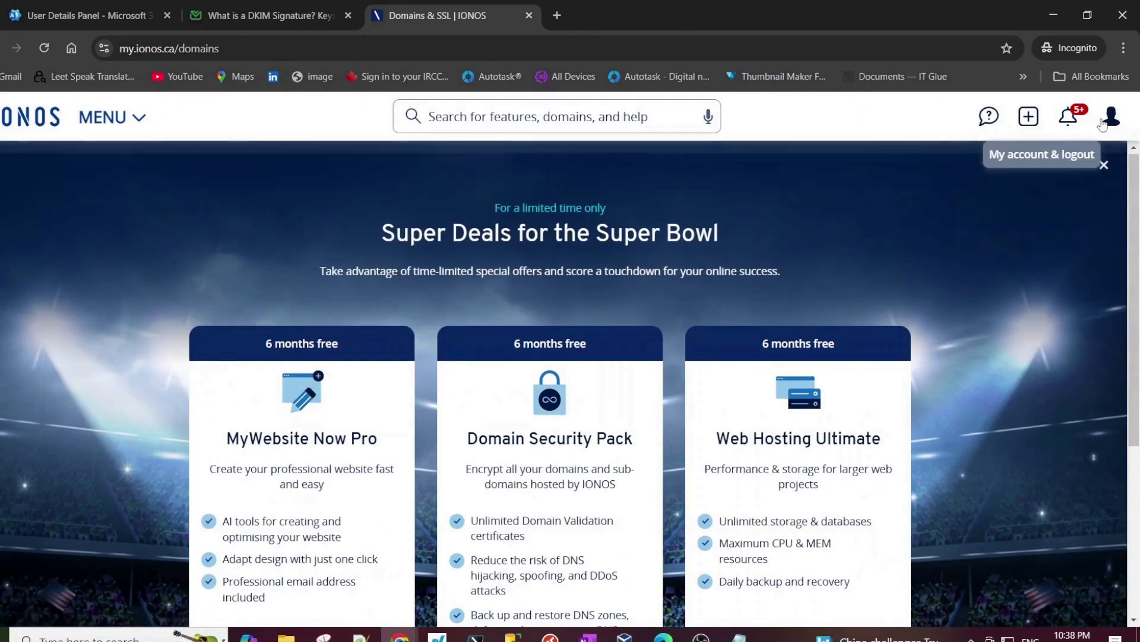
pyautogui.click(1103, 166)
pyautogui.scroll(-5, 627, 365)
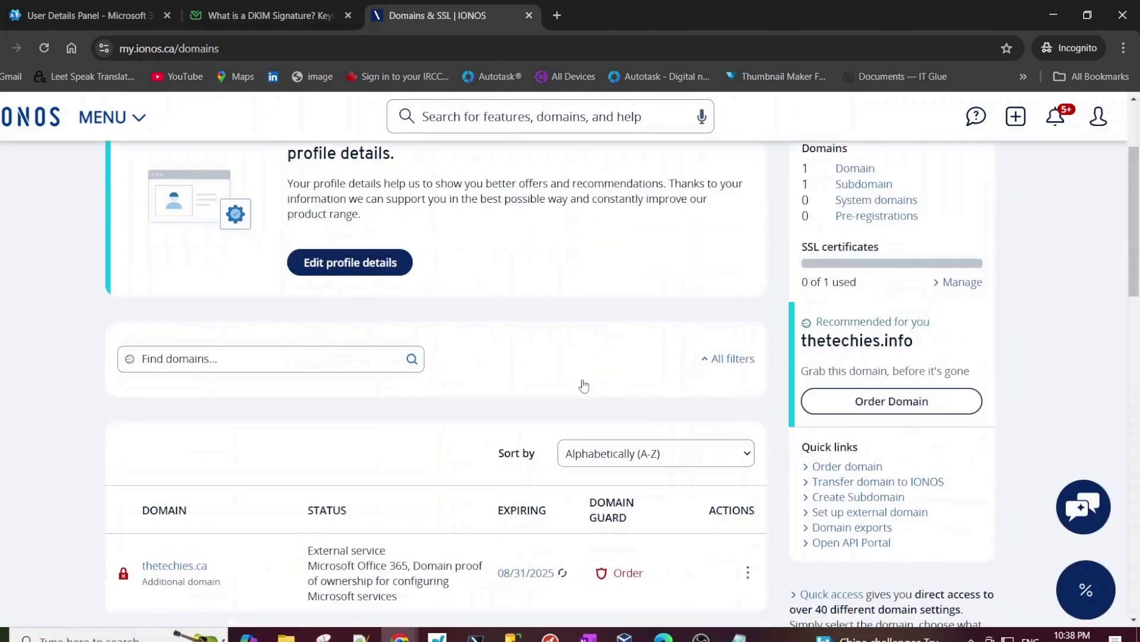
# Open thetechies.ca's DNS settings and look through its MX, TXT, SRV and CNAME records.
pyautogui.click(168, 390)
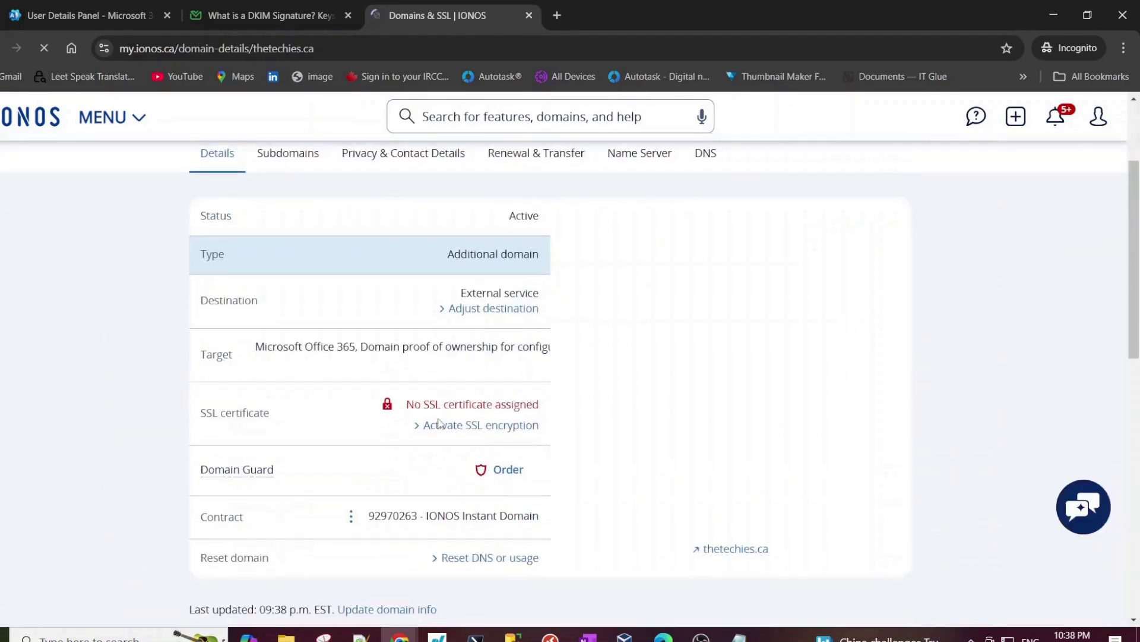
pyautogui.click(705, 306)
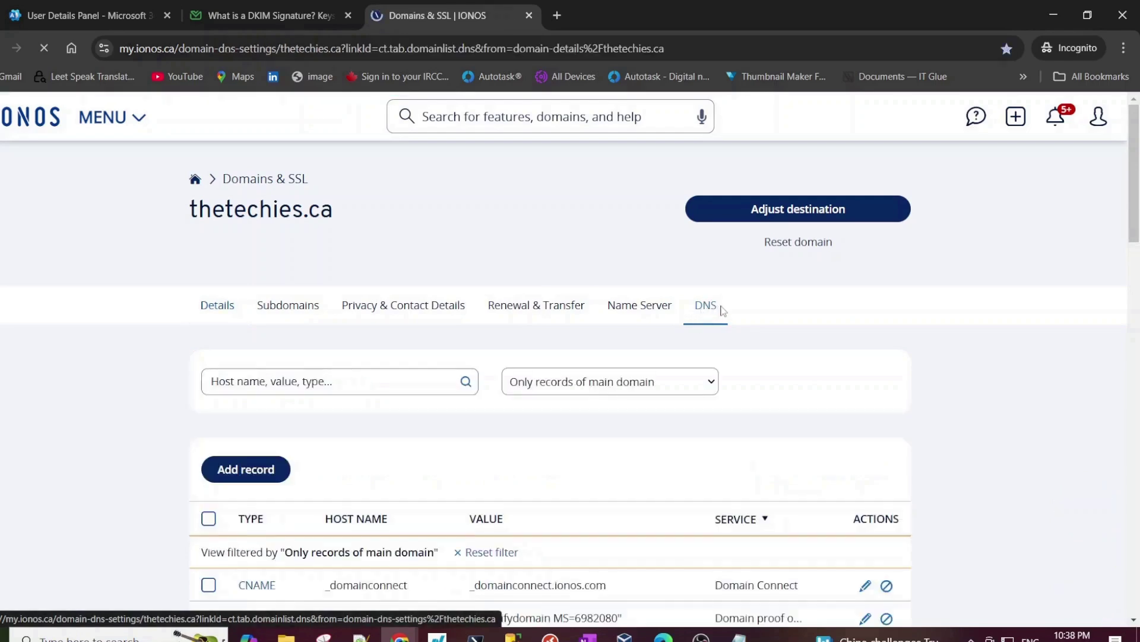
pyautogui.scroll(-6, 423, 349)
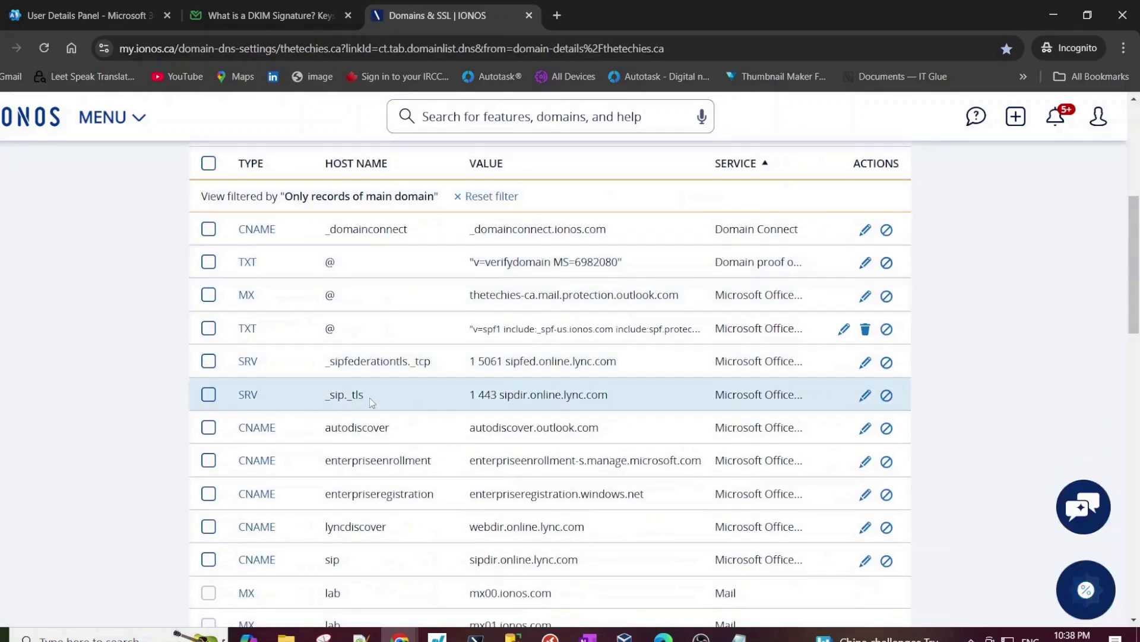
pyautogui.scroll(-4, 357, 380)
pyautogui.scroll(9, 350, 382)
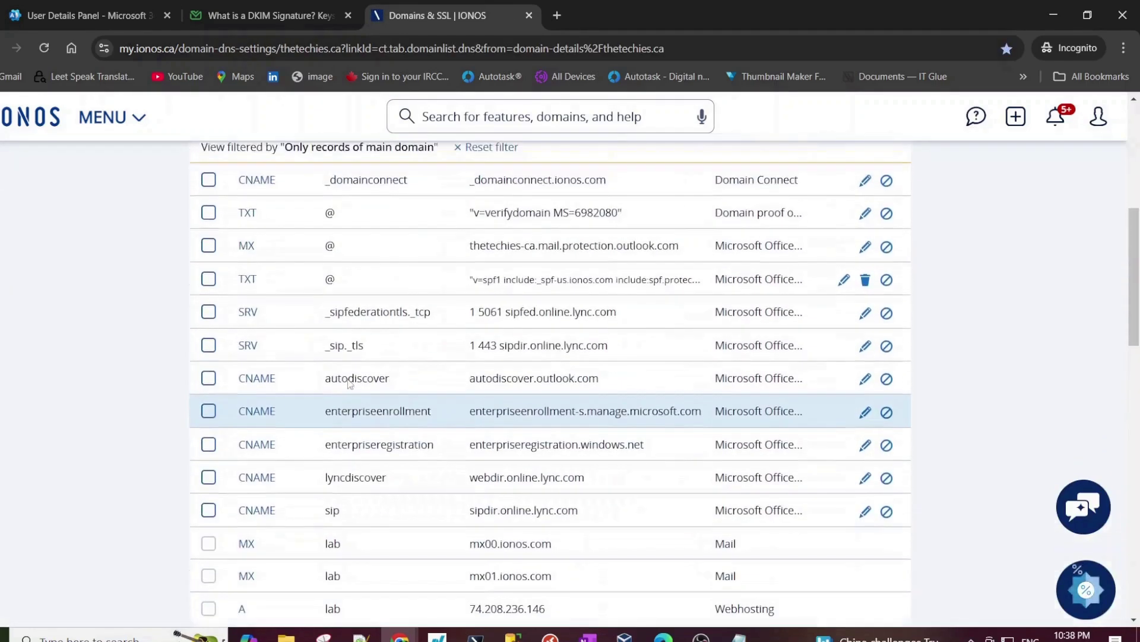
pyautogui.scroll(2, 303, 315)
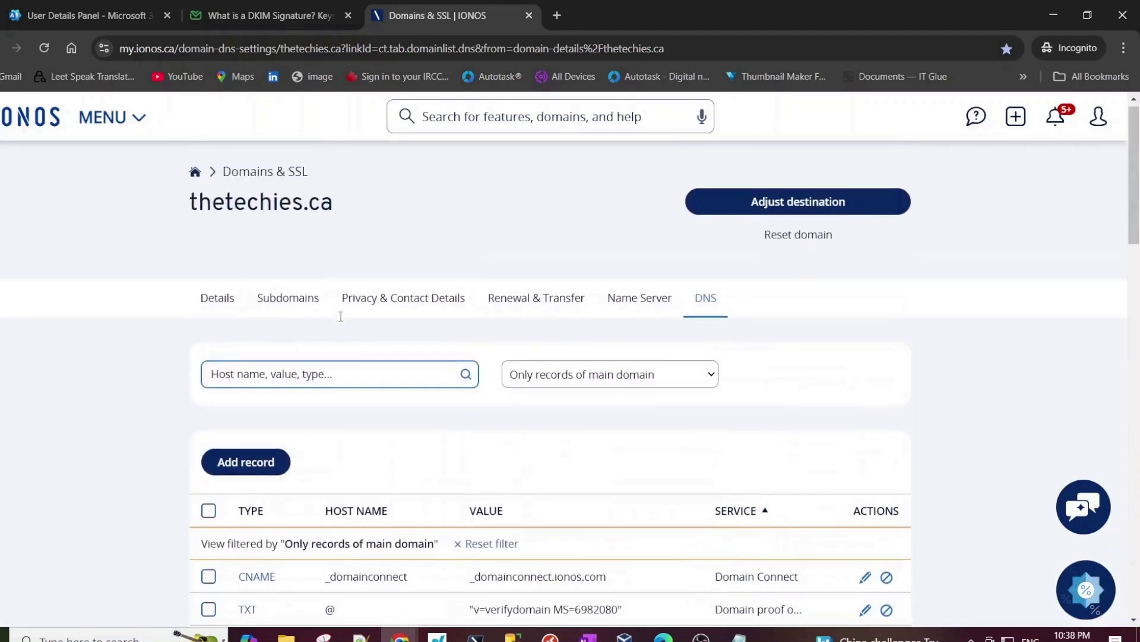
pyautogui.moveTo(344, 235); pyautogui.dragTo(119, 222)
pyautogui.scroll(-7, 279, 309)
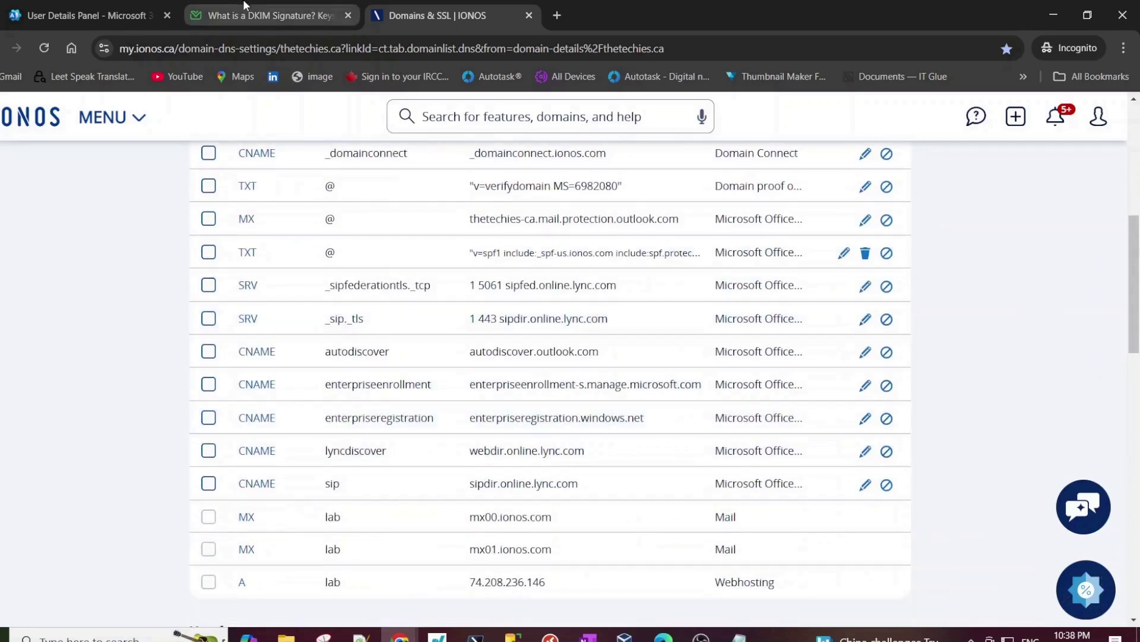
# Go back to the Email on Acid article's How DKIM Authentication Works diagram.
pyautogui.click(270, 15)
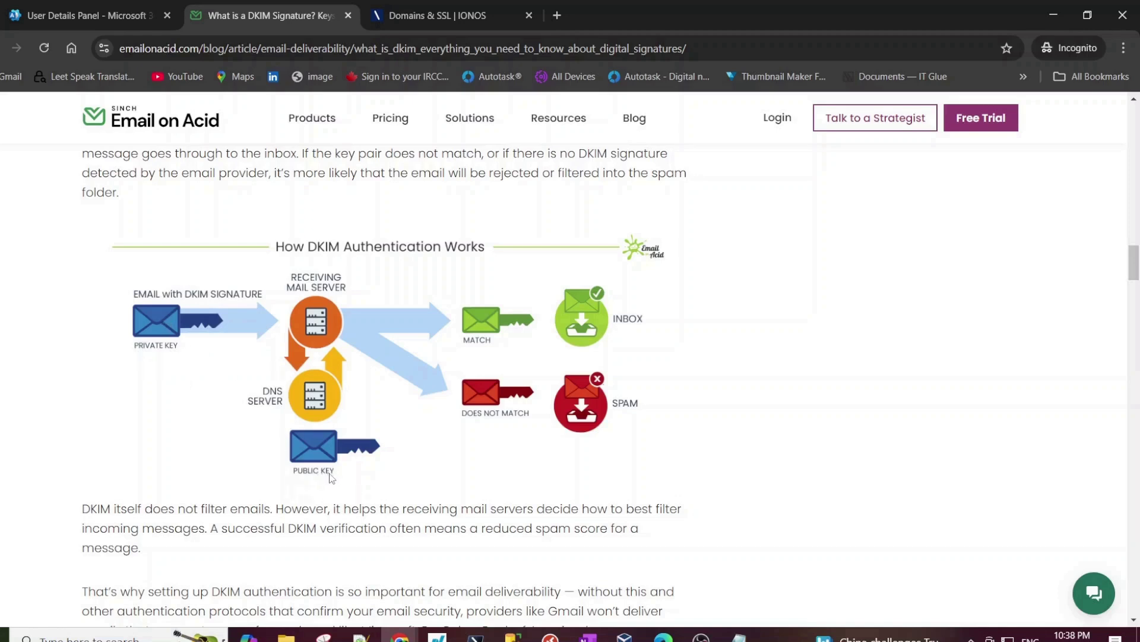
pyautogui.click(447, 16)
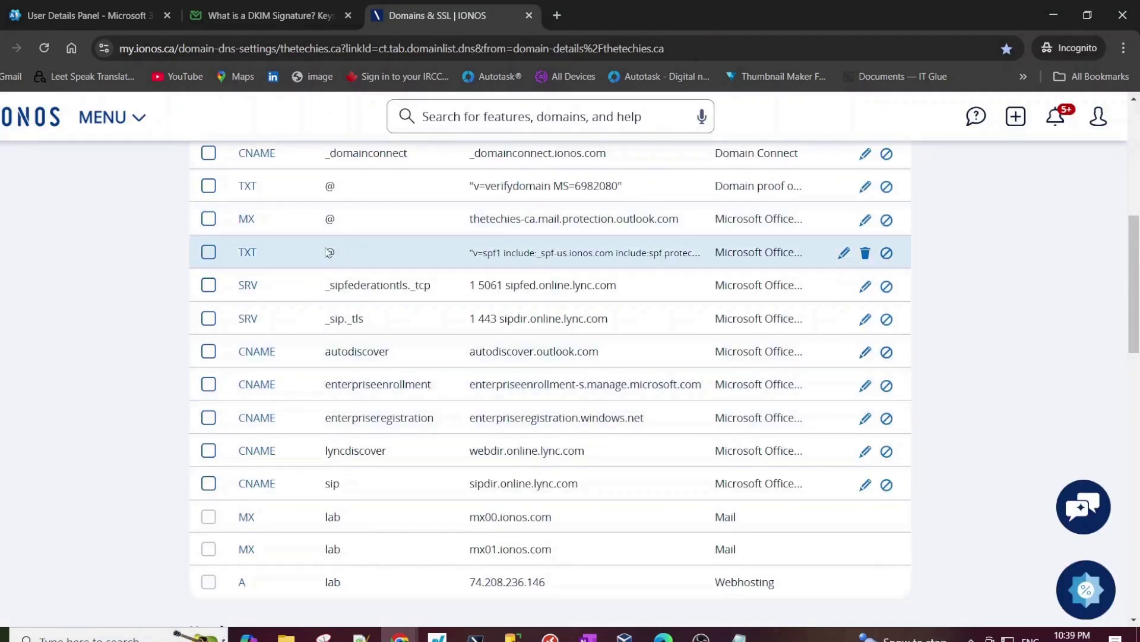
pyautogui.click(273, 16)
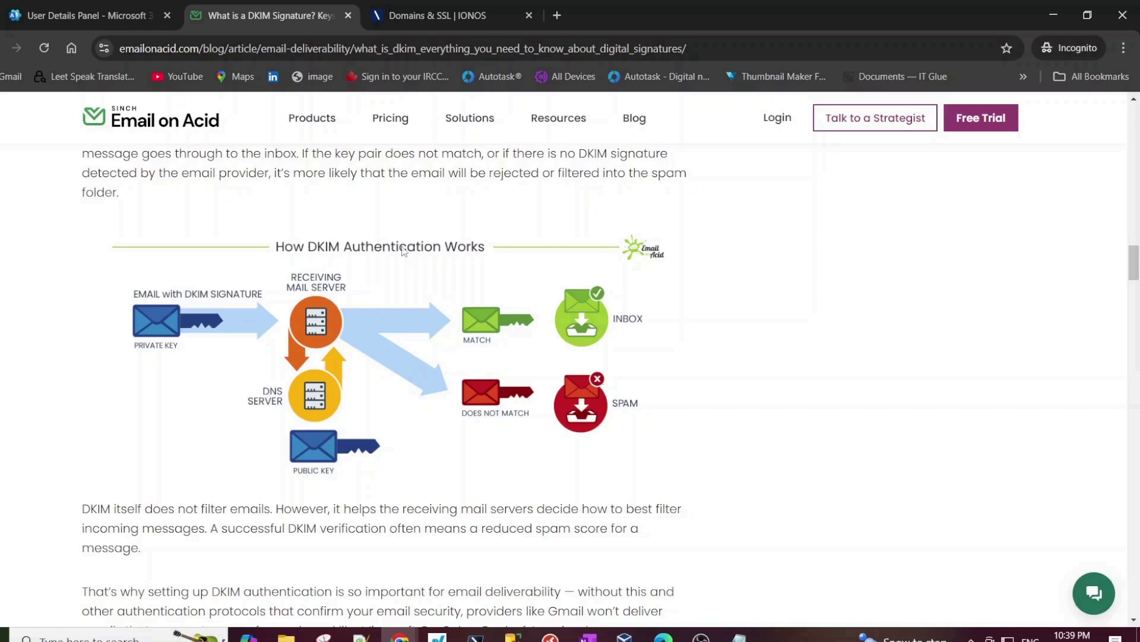
# Close the user details panel to see all Active users, then open Microsoft Defender's Home page.
pyautogui.click(95, 14)
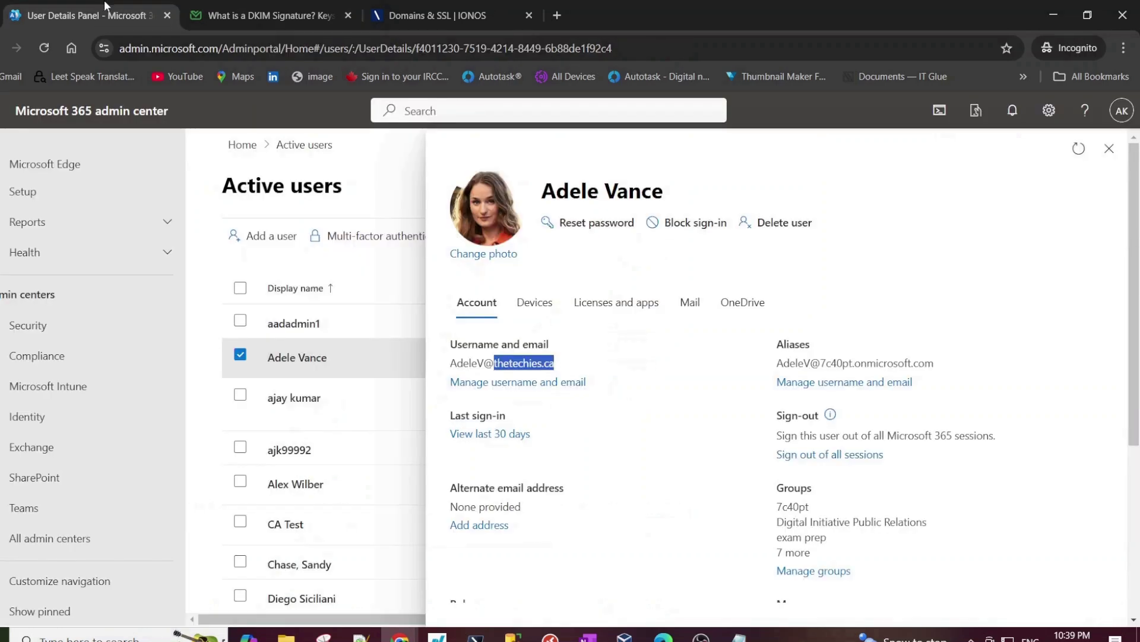
pyautogui.click(1109, 149)
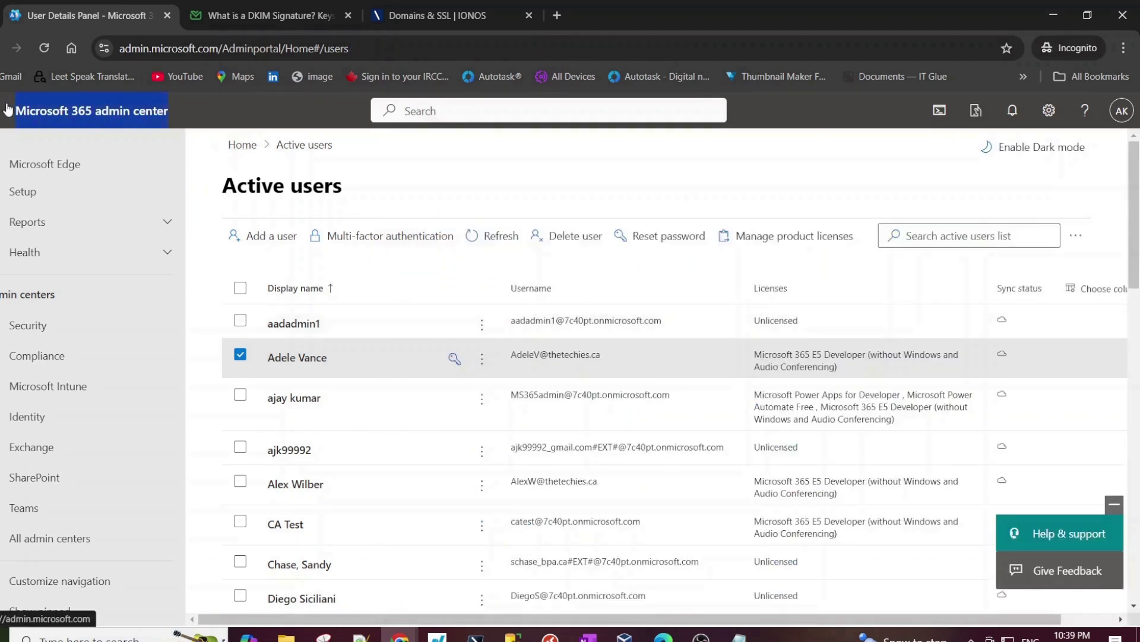
pyautogui.click(1122, 111)
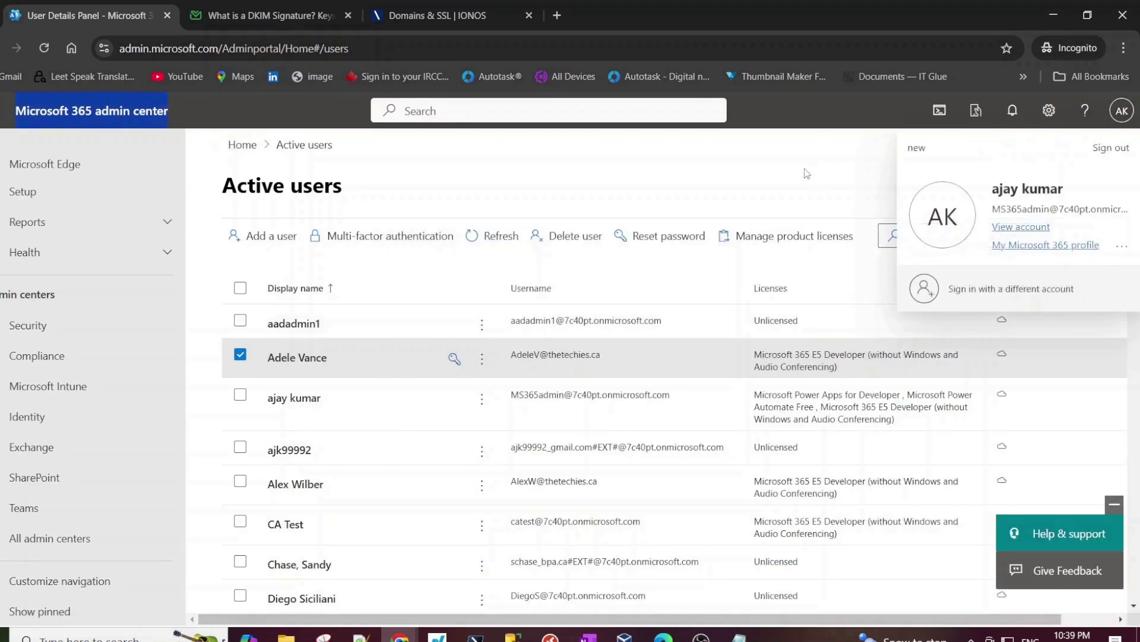
pyautogui.click(817, 172)
pyautogui.click(1128, 115)
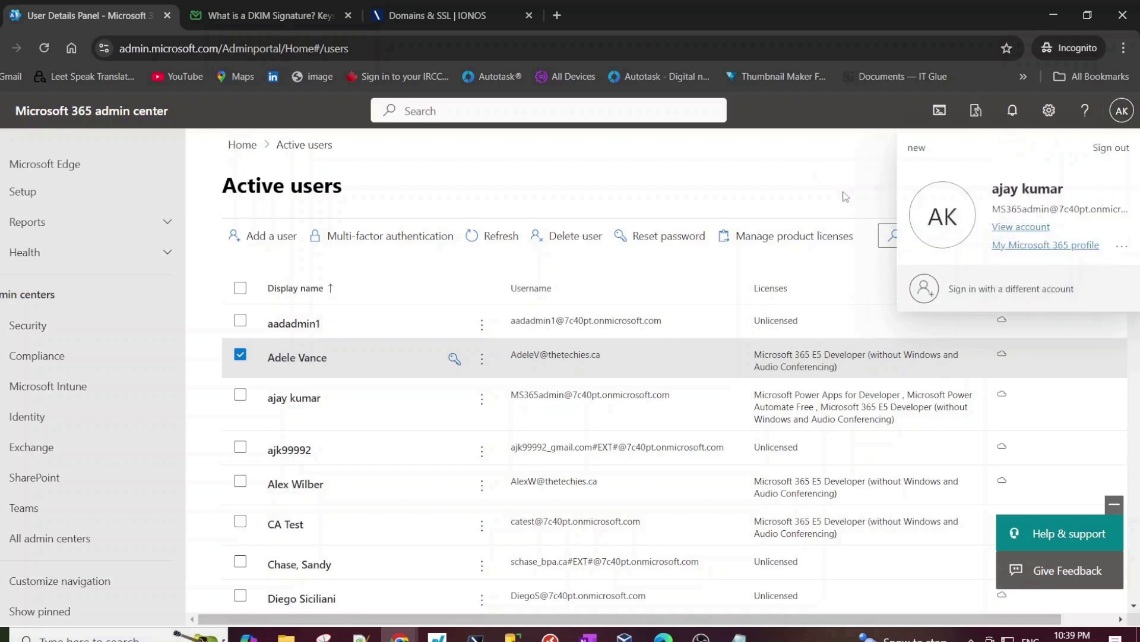
pyautogui.click(815, 193)
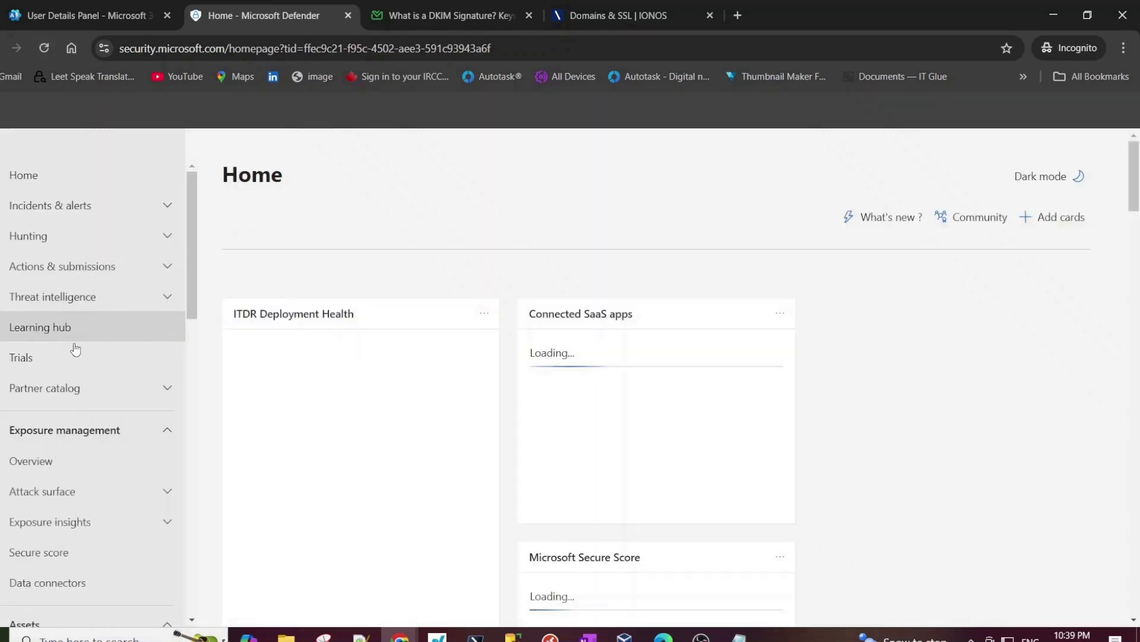
# Navigate Email & collaboration > Policies & rules > Threat policies and scroll down to Rules.
pyautogui.scroll(-5, 81, 369)
pyautogui.scroll(2, 70, 383)
pyautogui.scroll(2, 70, 384)
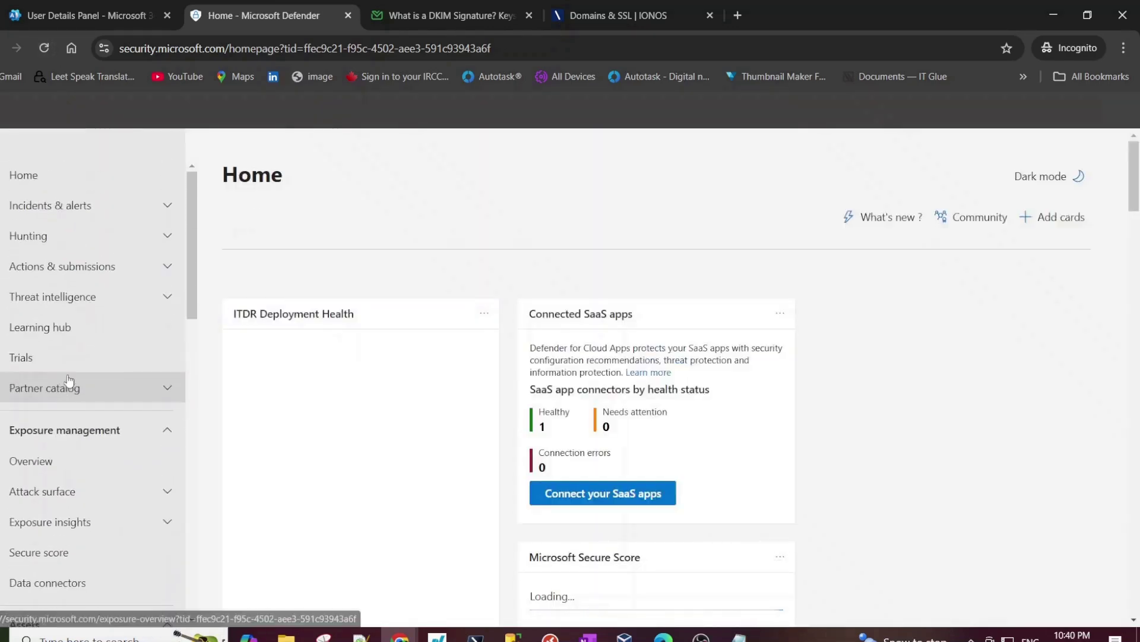
pyautogui.scroll(-8, 51, 446)
pyautogui.scroll(-2, 51, 445)
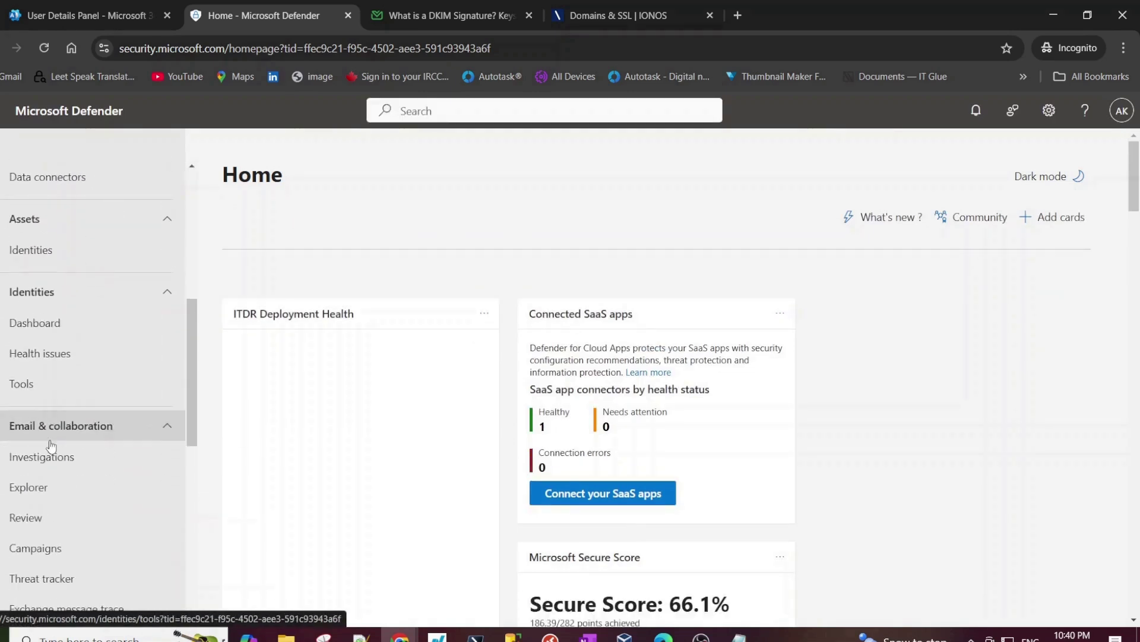
pyautogui.scroll(-2, 71, 357)
pyautogui.scroll(-4, 45, 446)
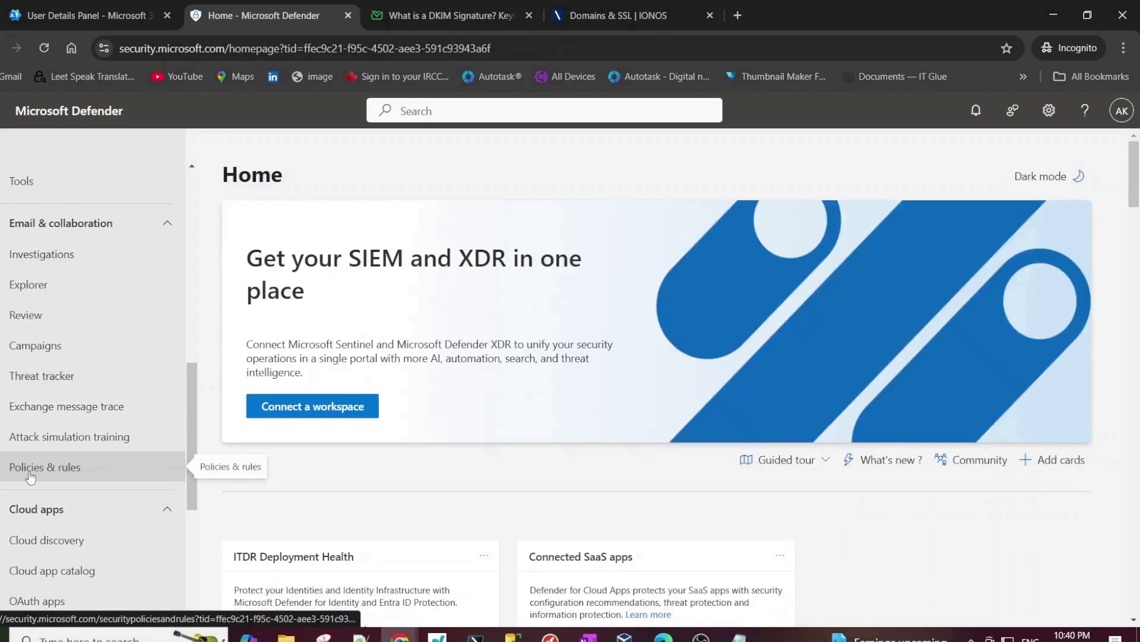
pyautogui.click(30, 469)
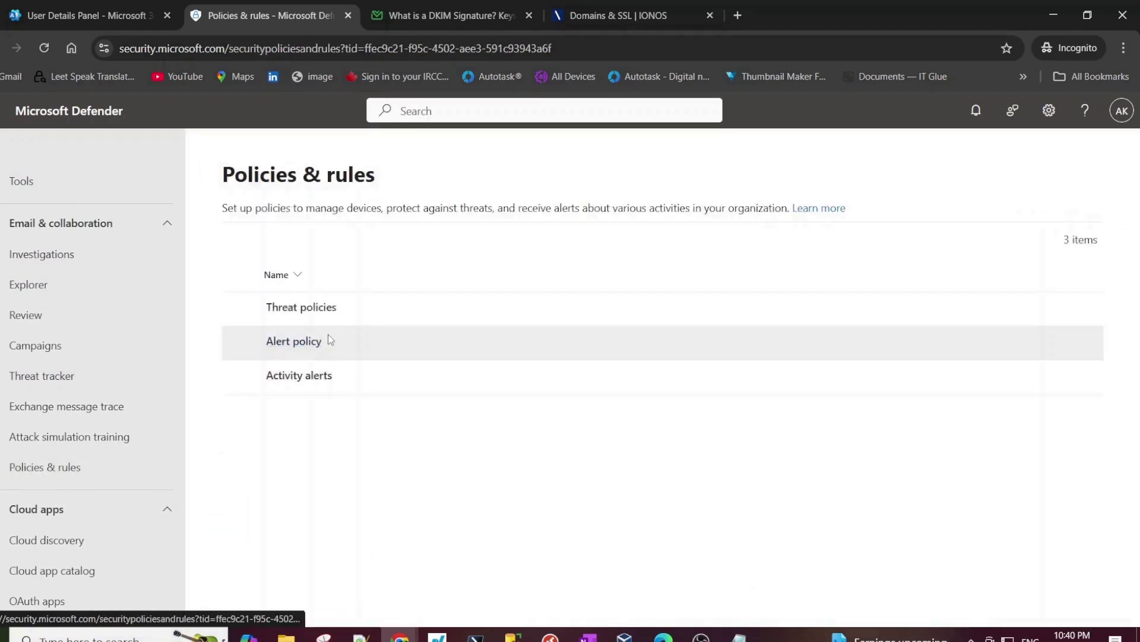
pyautogui.click(310, 319)
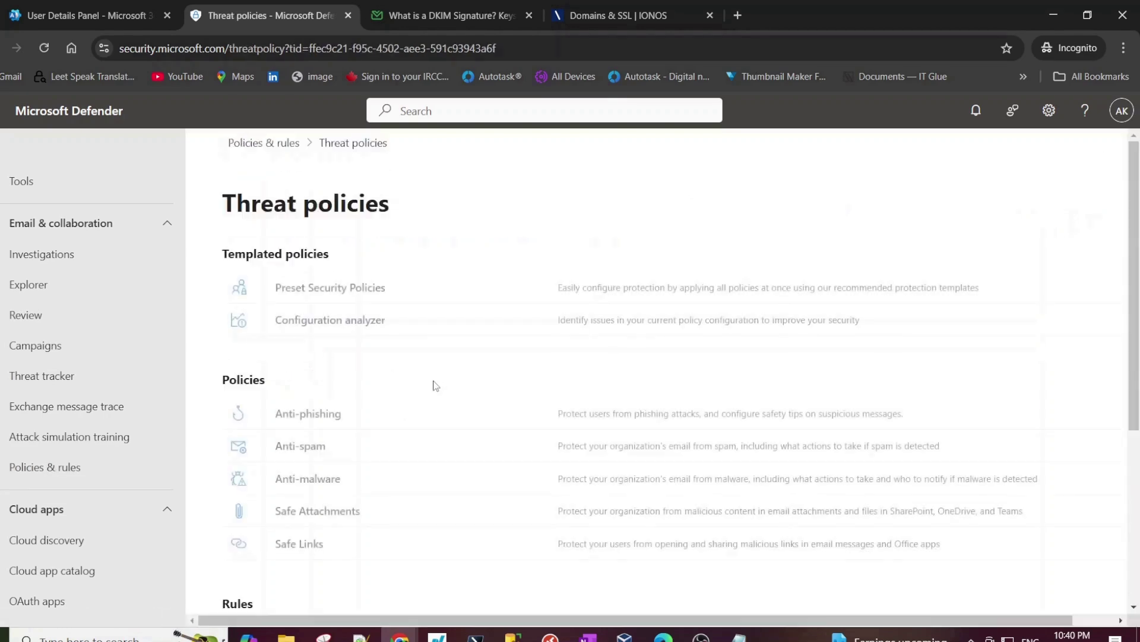
pyautogui.scroll(-5, 396, 406)
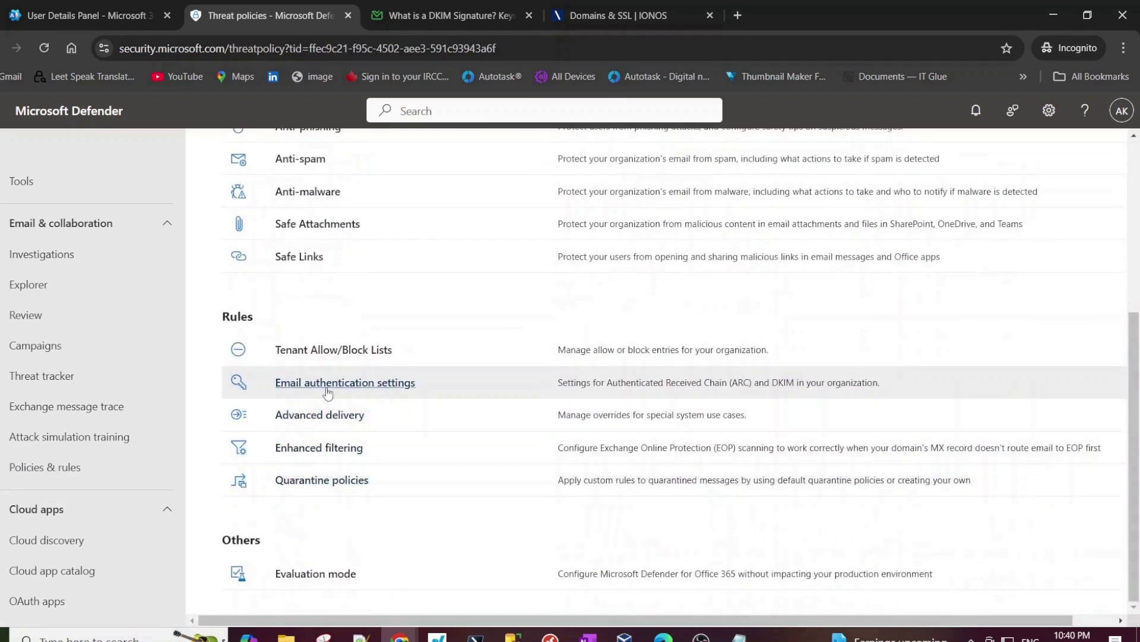
# Open Email authentication settings and show the DKIM tab's domain list.
pyautogui.click(408, 383)
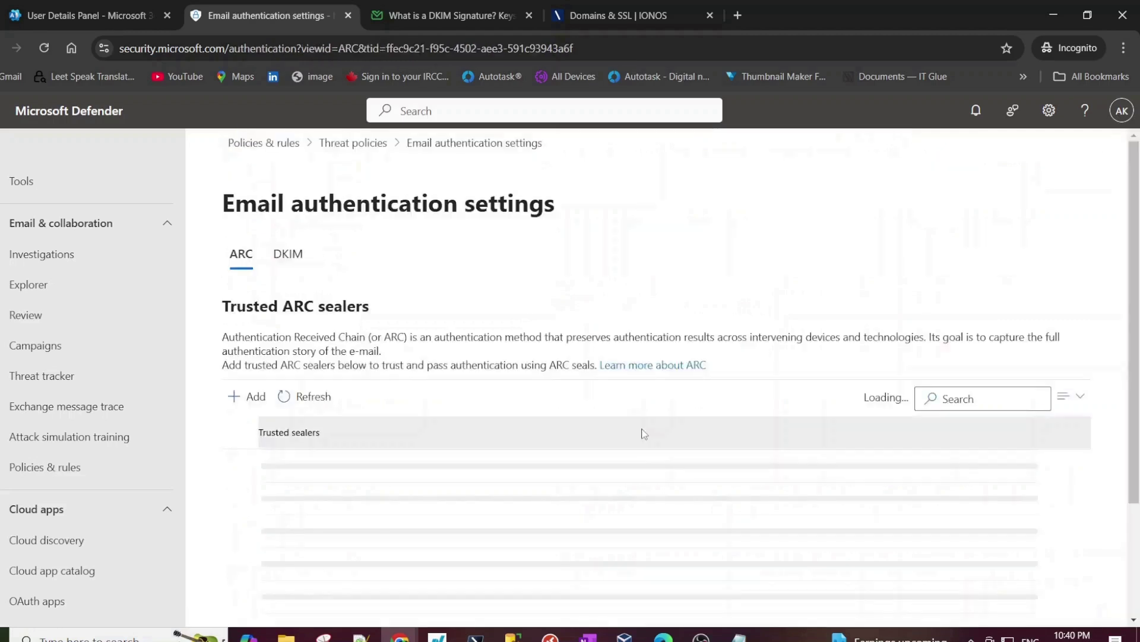
pyautogui.scroll(-2, 502, 448)
pyautogui.scroll(1, 289, 286)
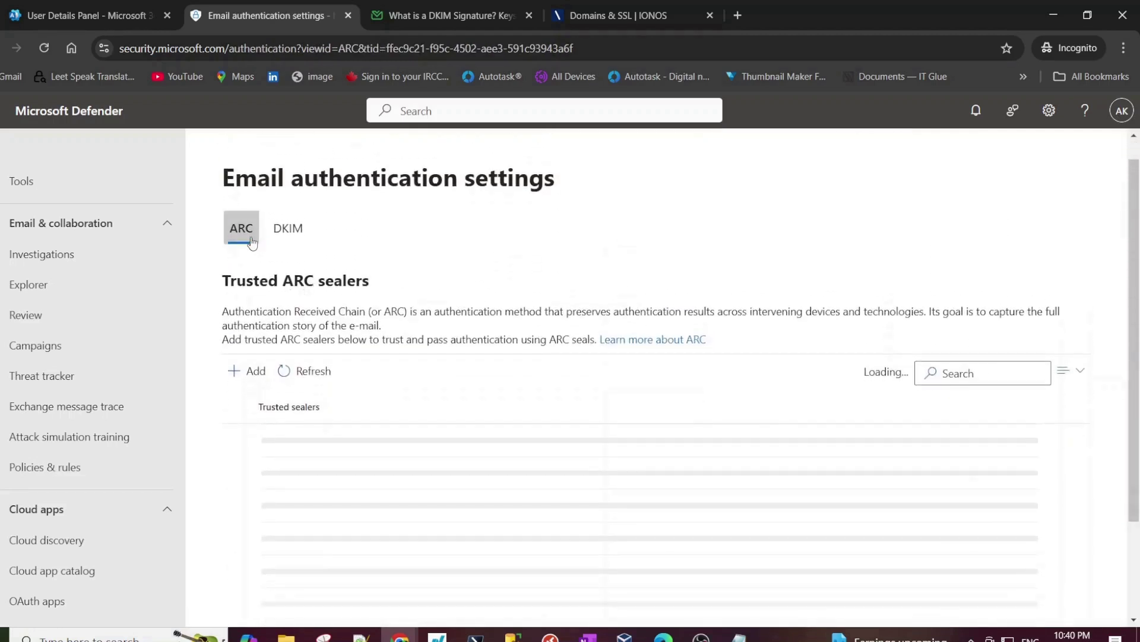
pyautogui.scroll(1, 256, 244)
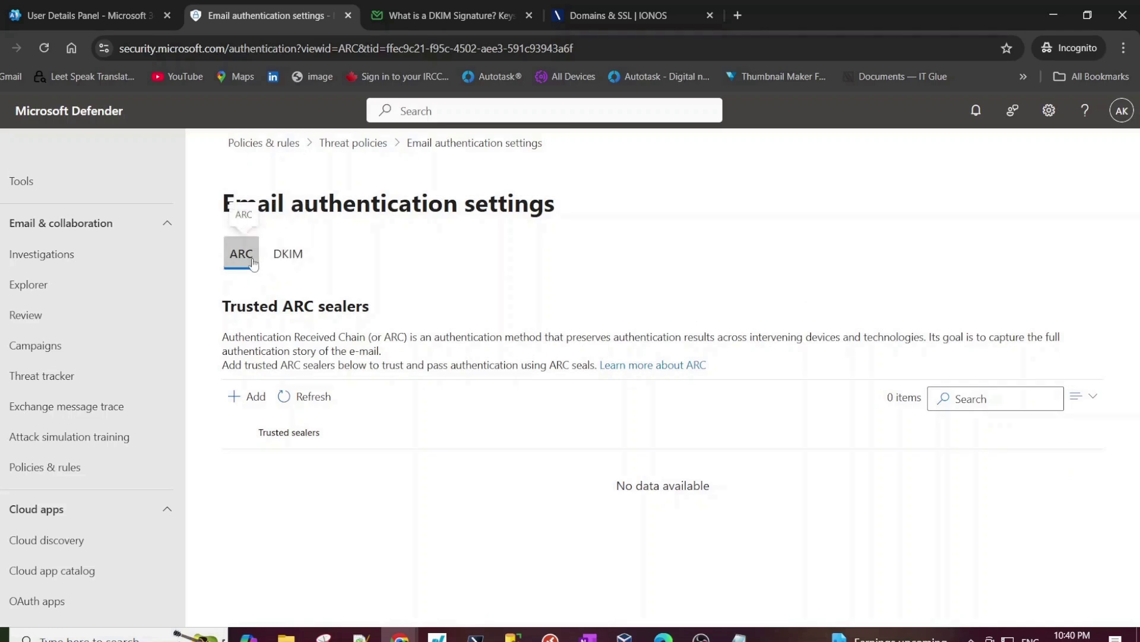
pyautogui.click(288, 255)
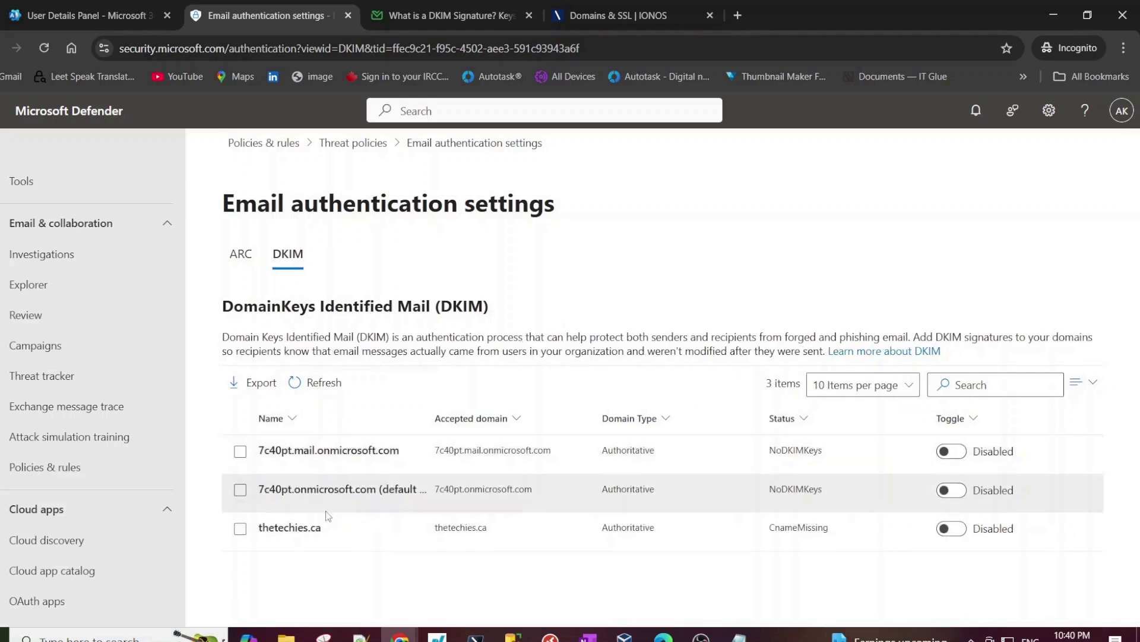
# Inspect the onmicrosoft.com and thetechies.ca DKIM details; thetechies.ca shows CnameMissing and Disabled.
pyautogui.doubleClick(380, 490)
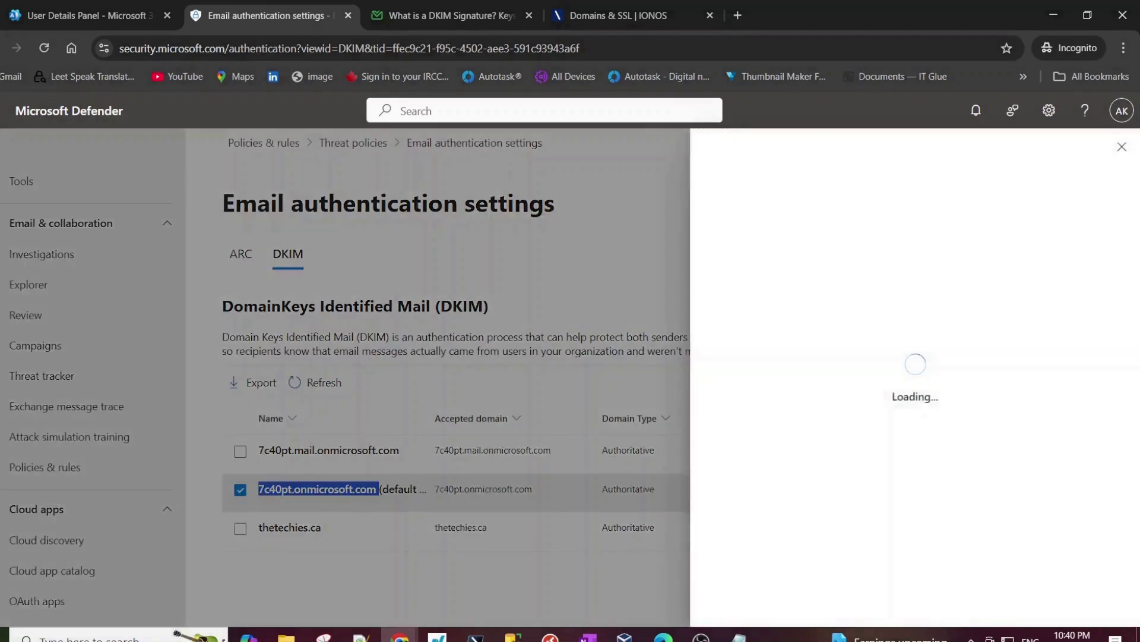
pyautogui.click(1122, 147)
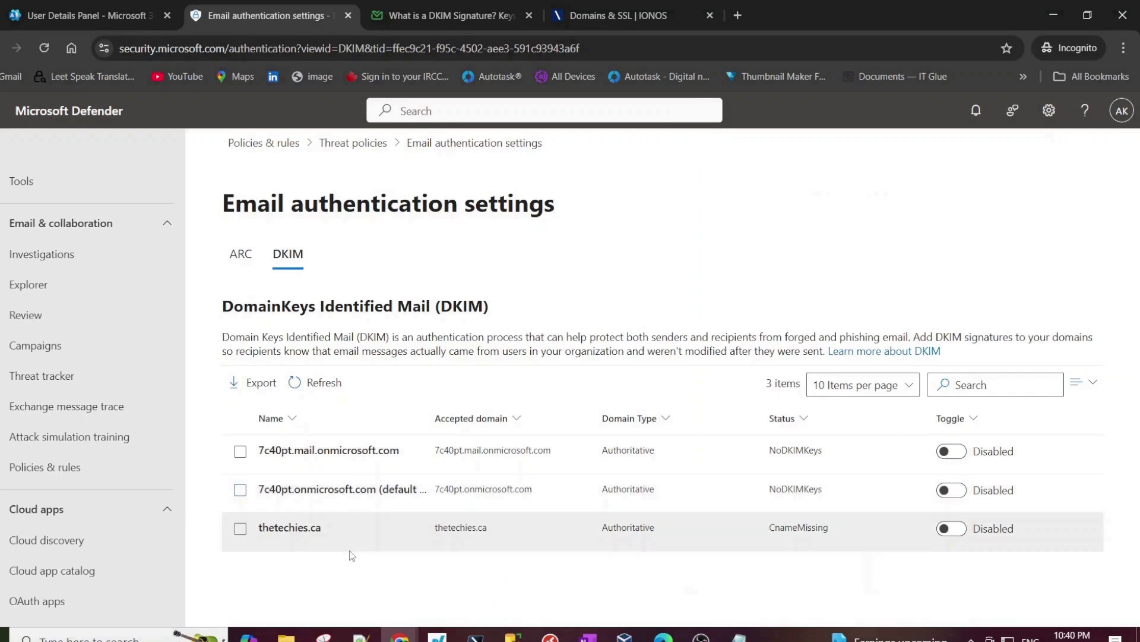
pyautogui.doubleClick(328, 527)
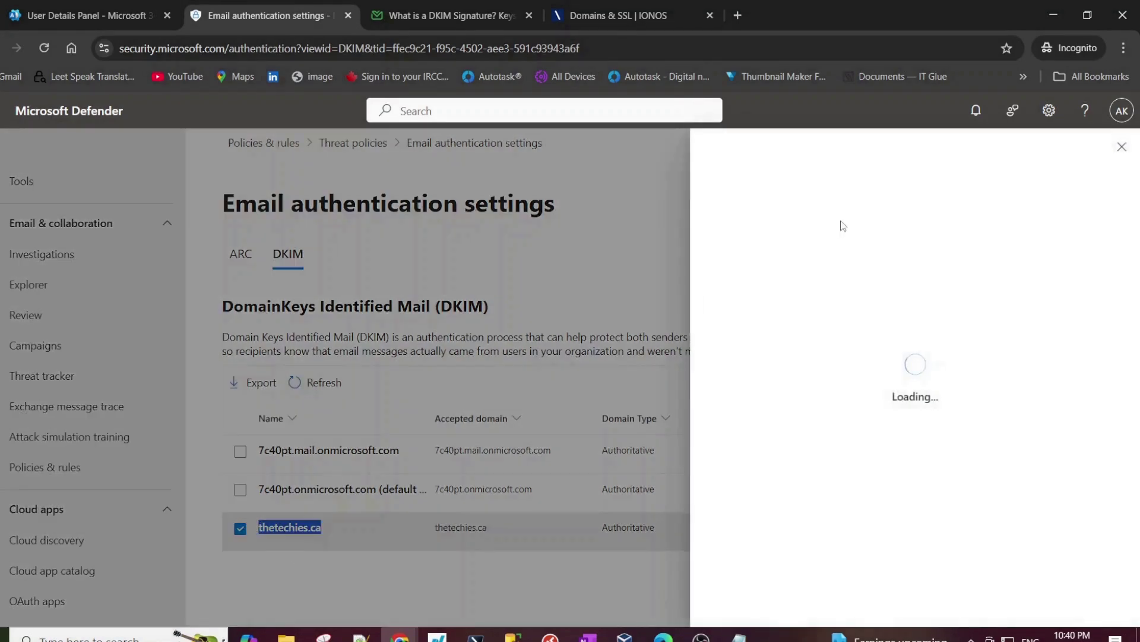
pyautogui.click(1122, 146)
pyautogui.click(303, 550)
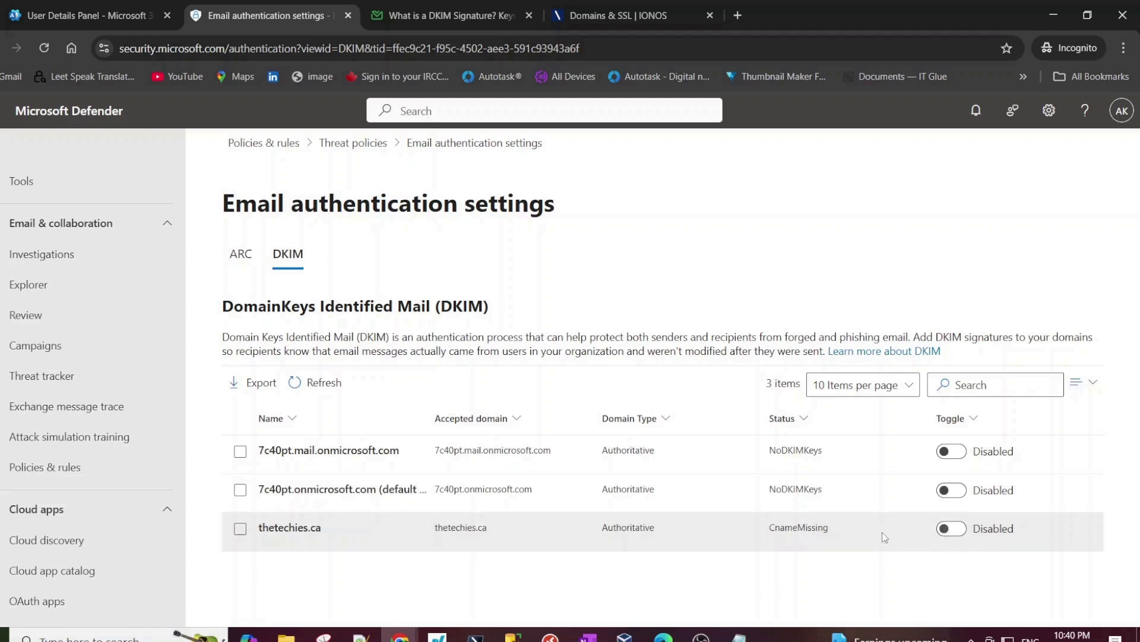
pyautogui.click(826, 532)
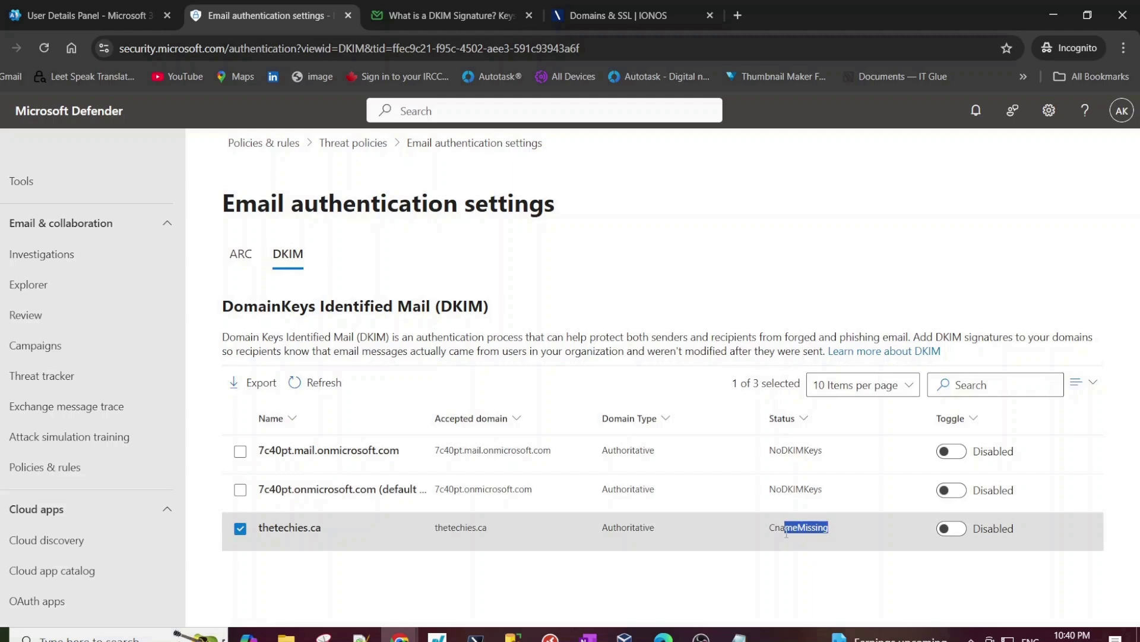
pyautogui.click(766, 537)
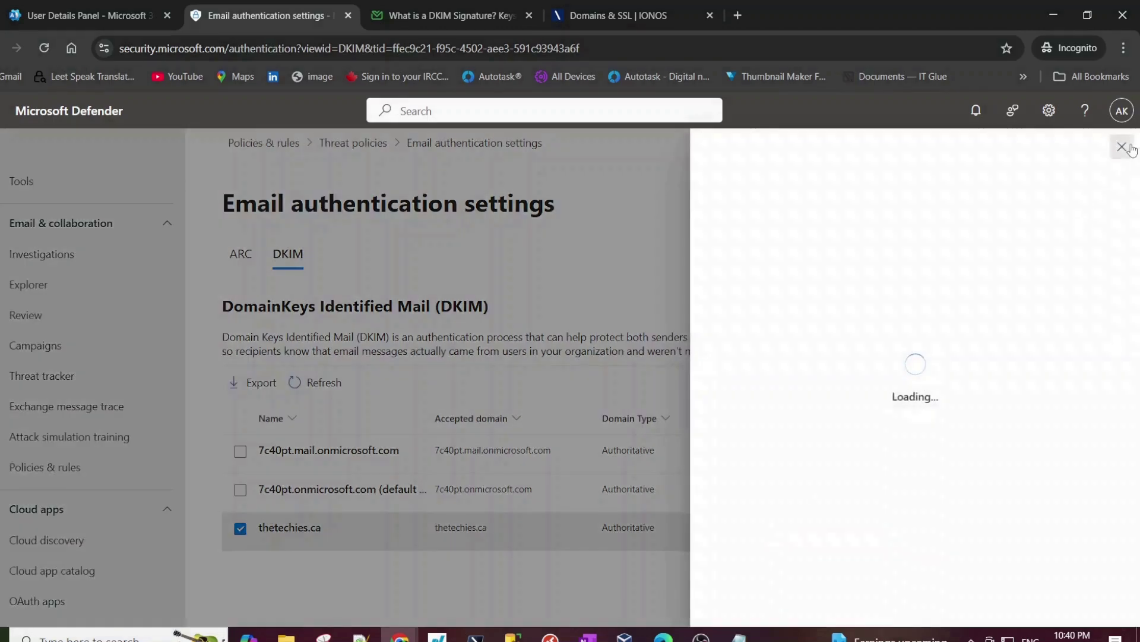
pyautogui.click(1109, 148)
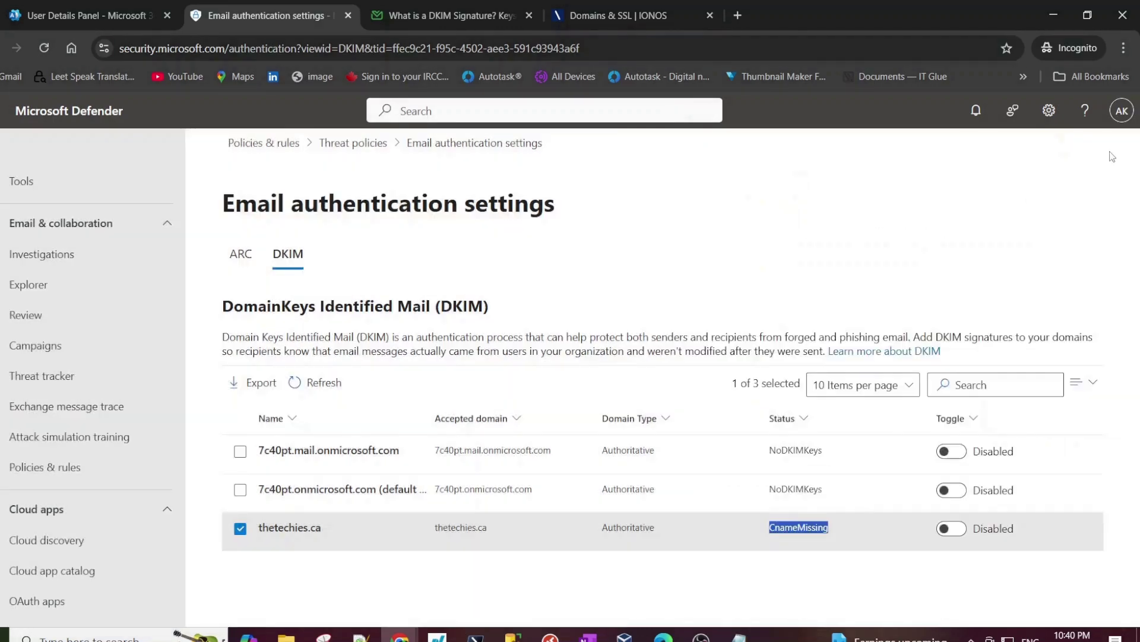
# Review thetechies.ca's IONOS DNS records, then return to Defender's DKIM list and deselect the domain.
pyautogui.click(624, 15)
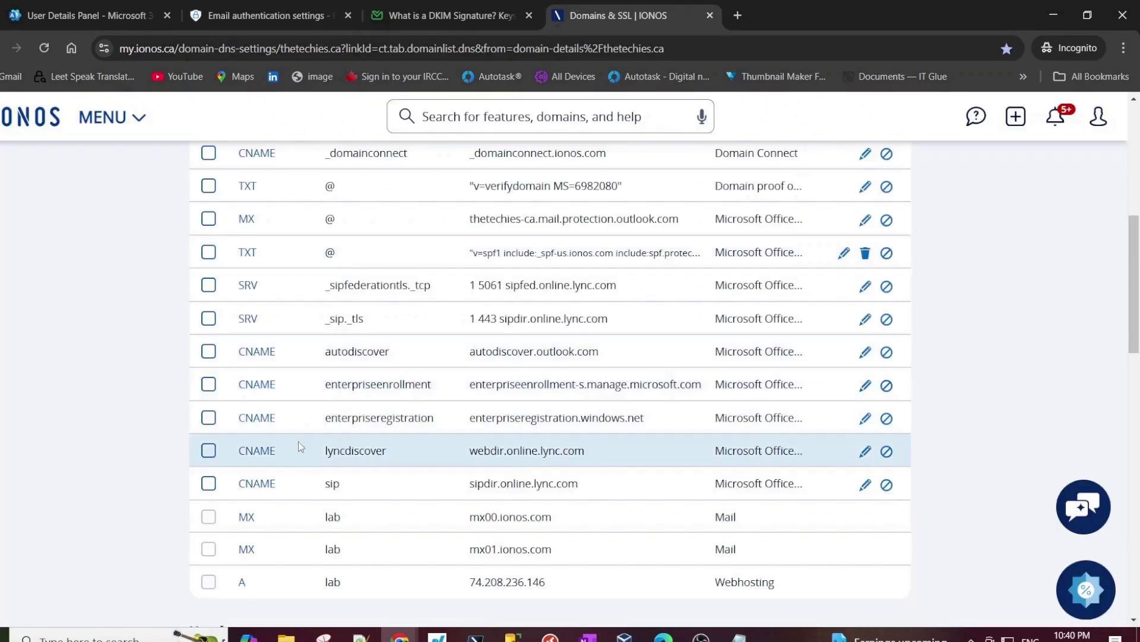
pyautogui.scroll(6, 332, 272)
pyautogui.scroll(-5, 300, 310)
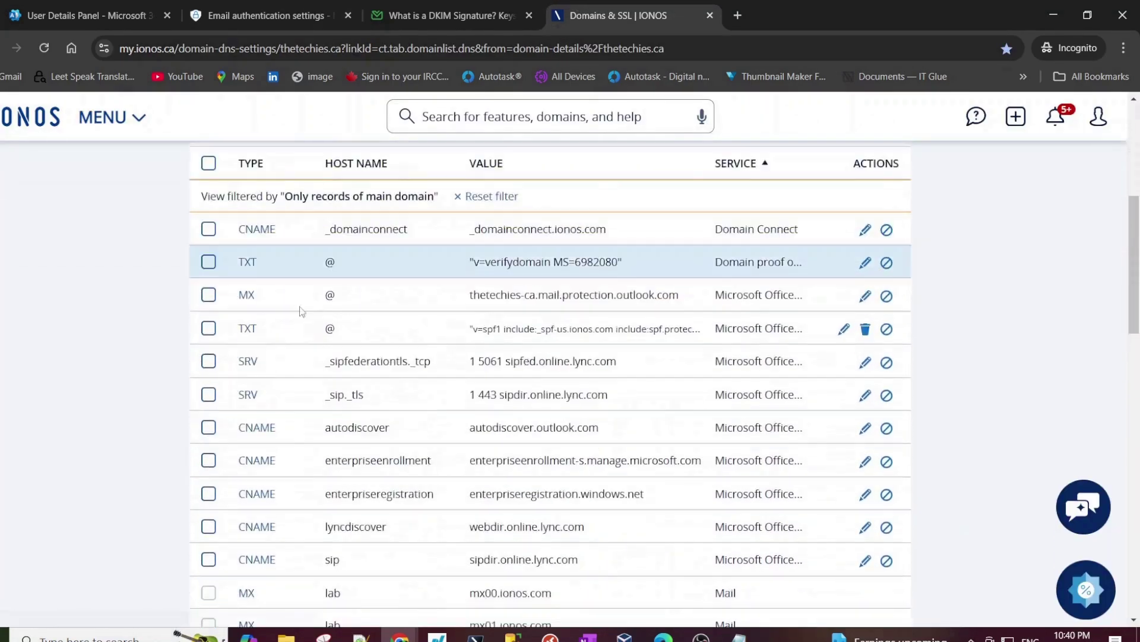
pyautogui.scroll(-2, 261, 442)
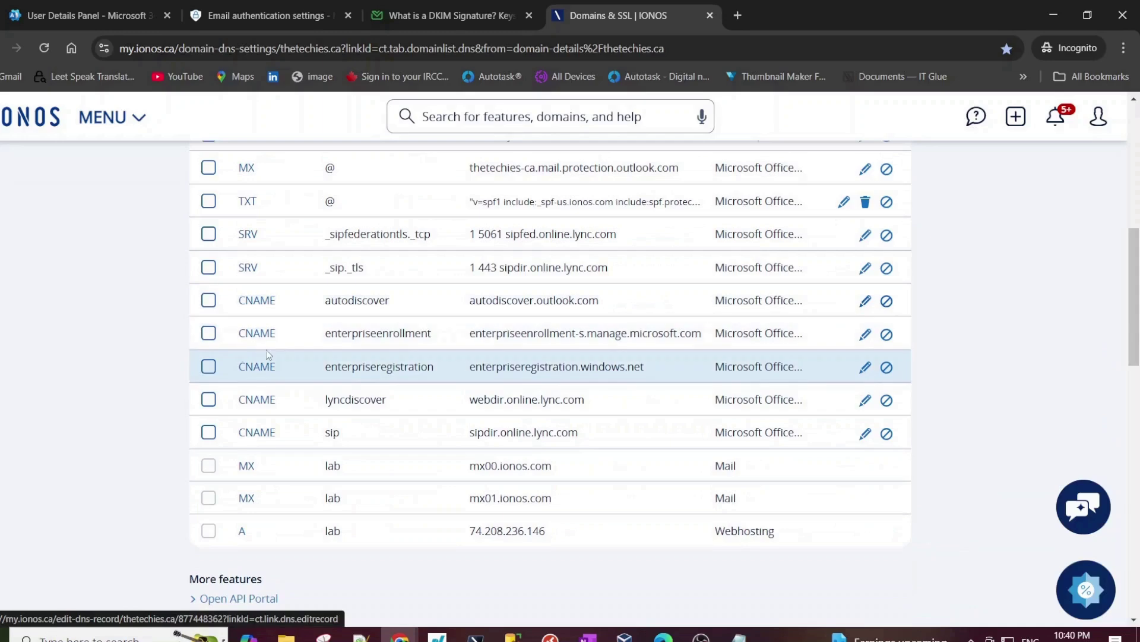
pyautogui.scroll(2, 268, 365)
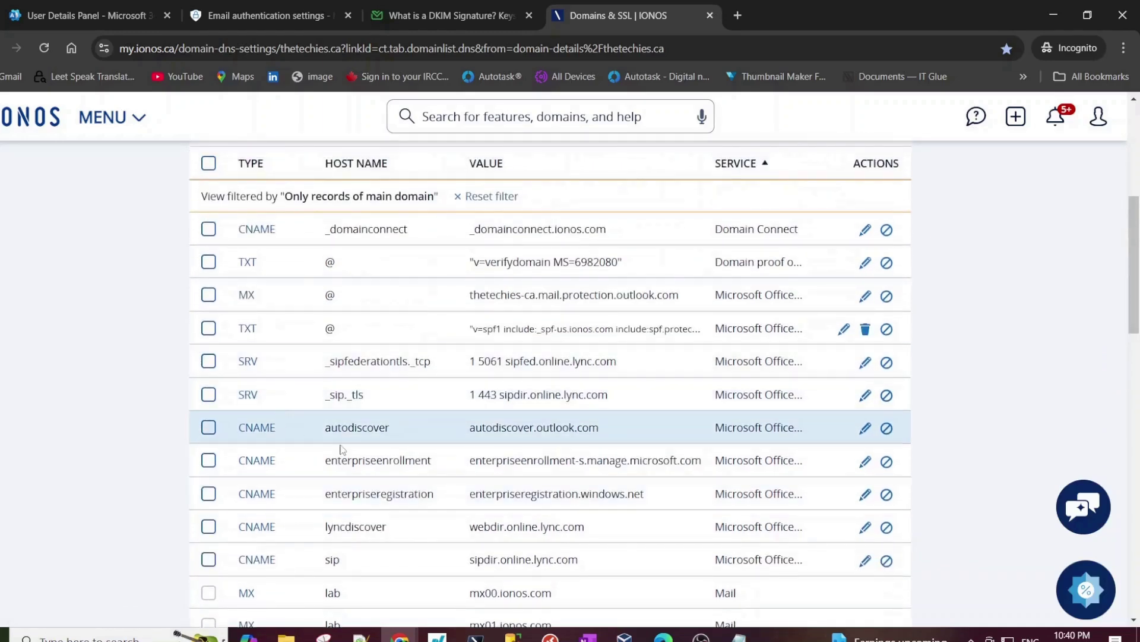
pyautogui.scroll(2, 349, 431)
pyautogui.scroll(3, 239, 323)
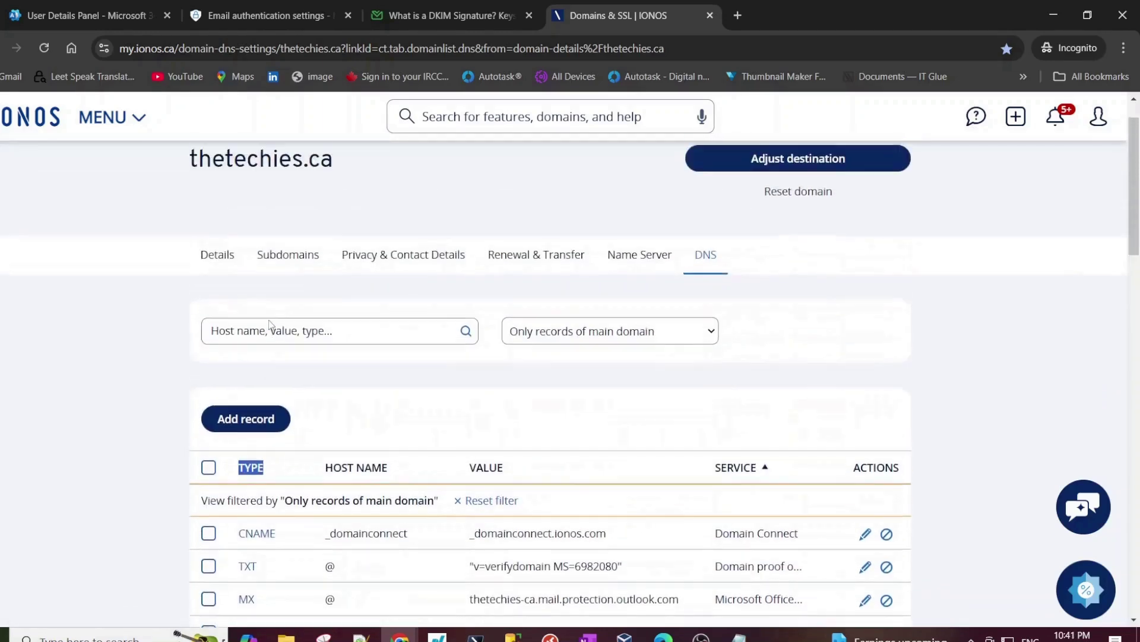
pyautogui.moveTo(336, 221); pyautogui.dragTo(142, 219)
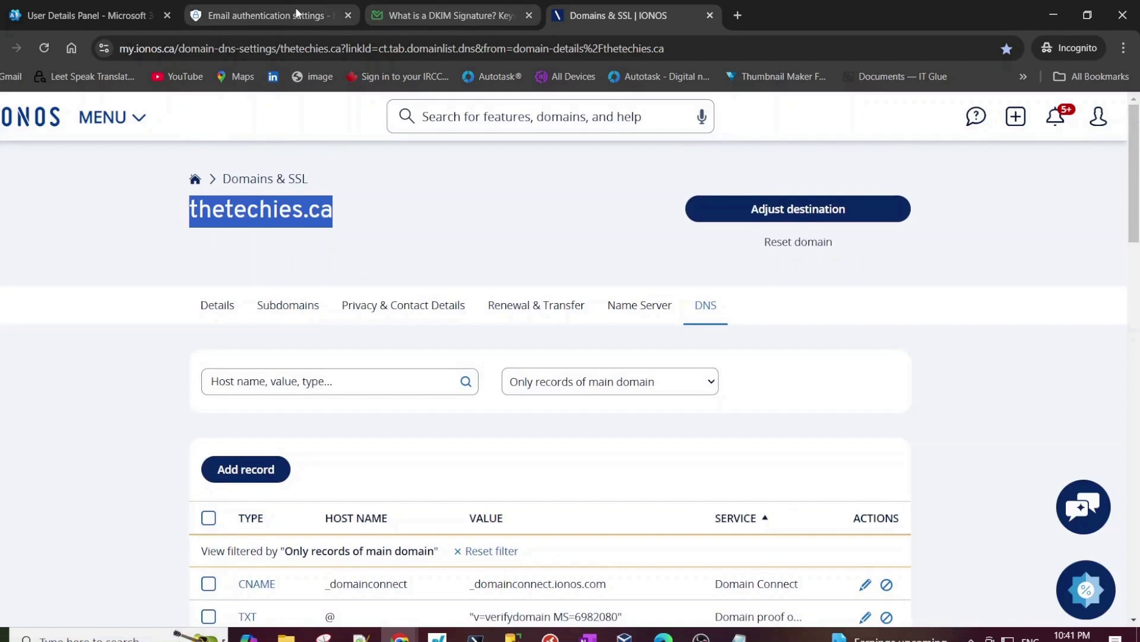
pyautogui.click(267, 16)
pyautogui.click(976, 589)
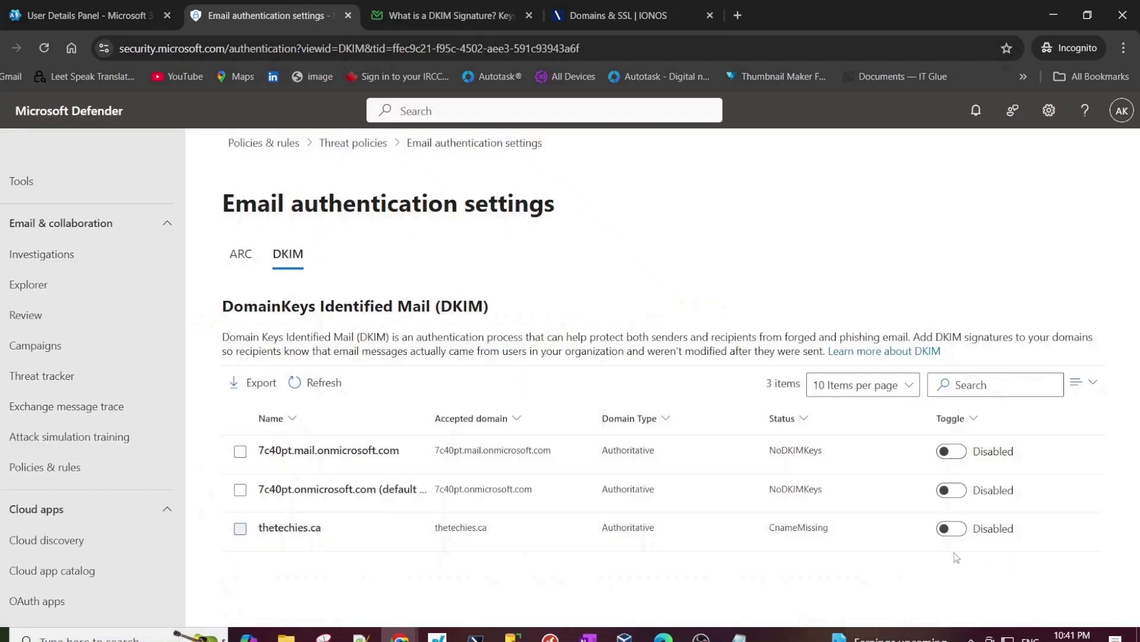
# Try enabling DKIM signing for thetechies.ca and dismiss the resulting client error about missing CNAMEs.
pyautogui.click(682, 534)
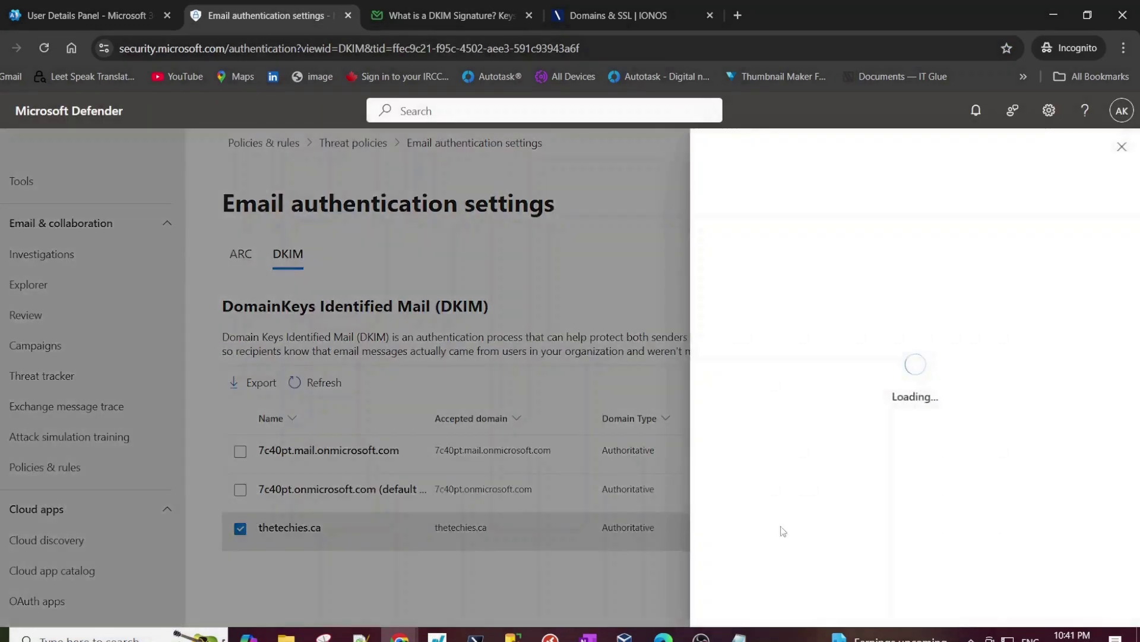
pyautogui.click(1121, 148)
pyautogui.click(949, 528)
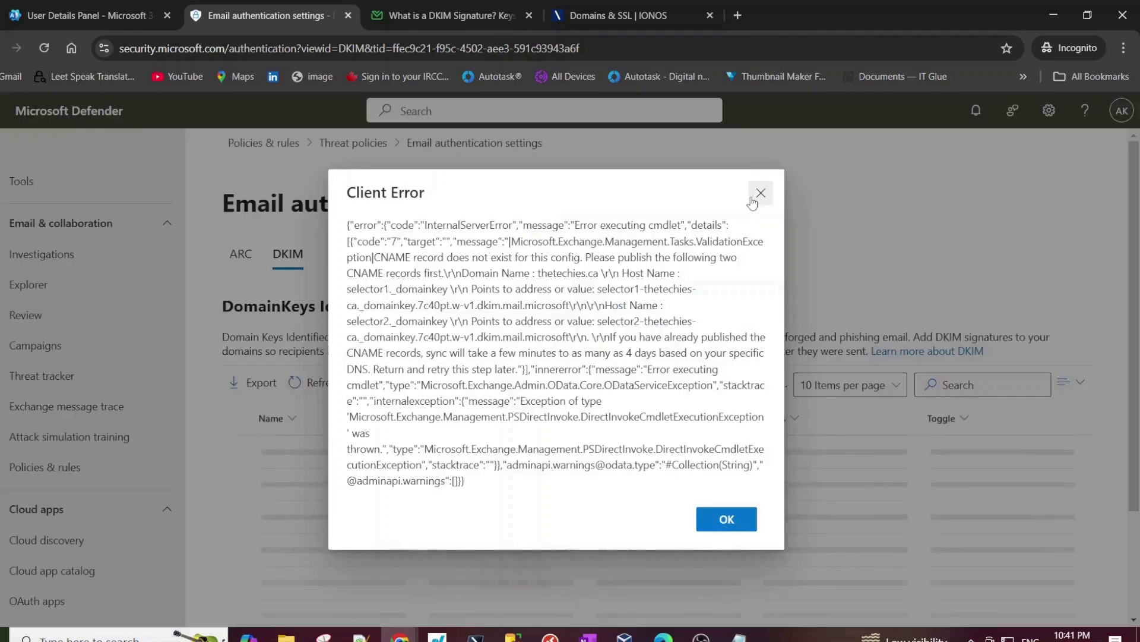
pyautogui.click(759, 196)
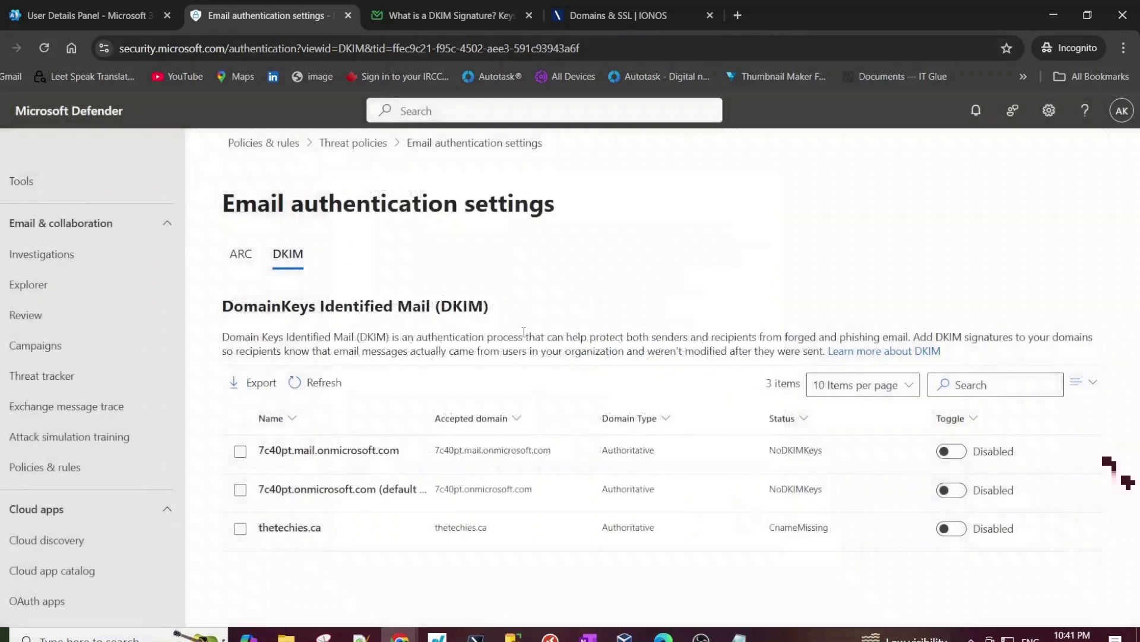
# Look through the thetechies.ca DNS records in IONOS for the missing selector CNAMEs.
pyautogui.click(618, 15)
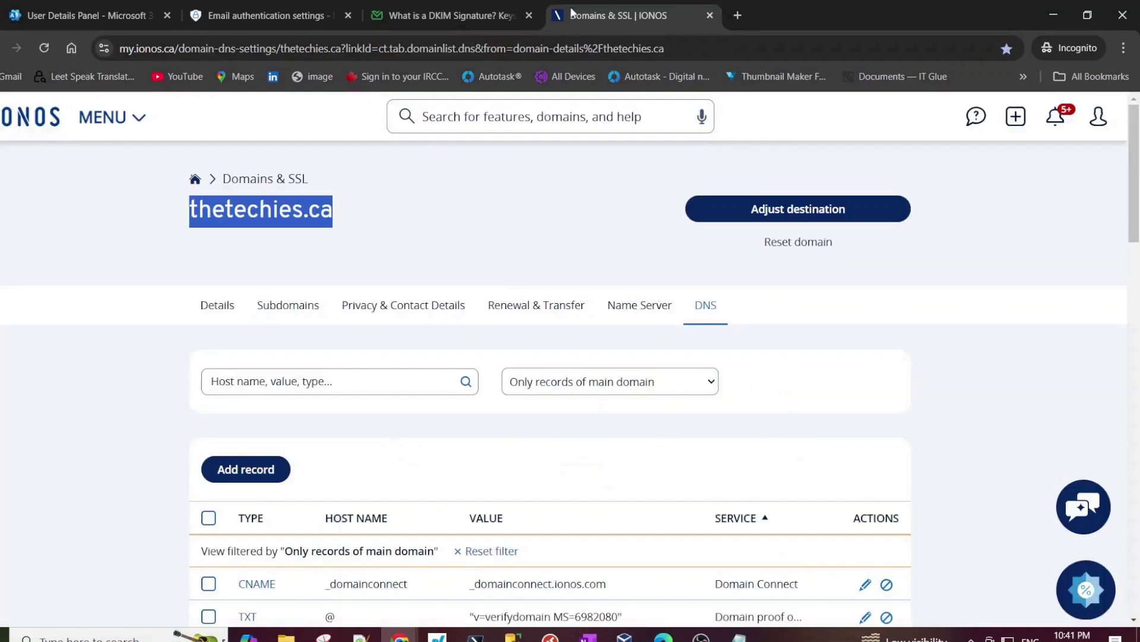
pyautogui.moveTo(333, 211); pyautogui.dragTo(190, 212)
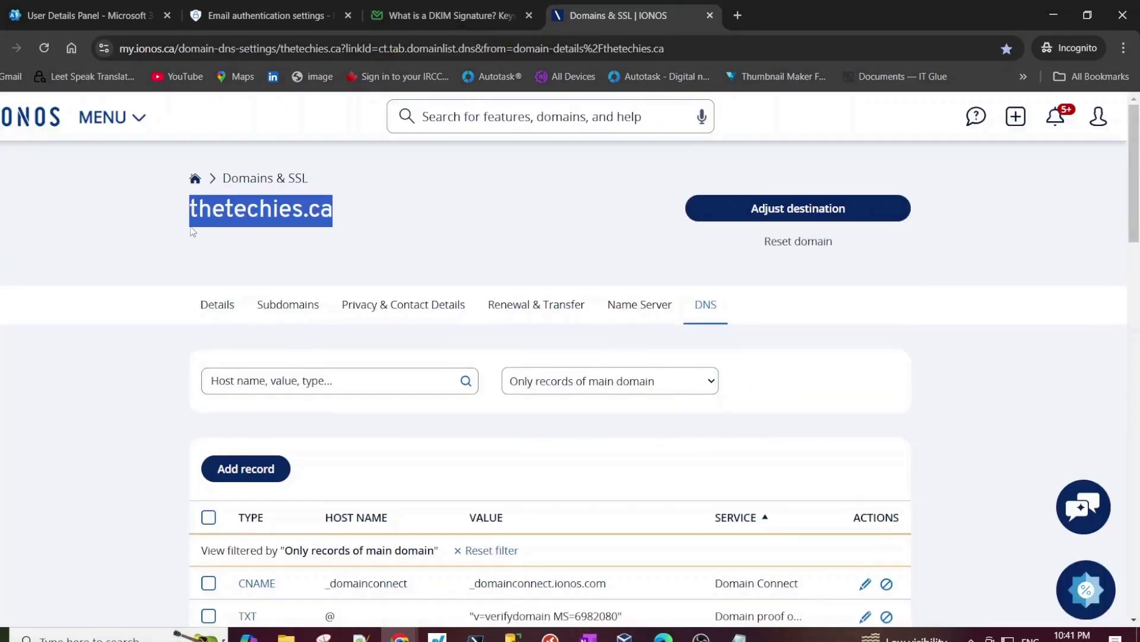
pyautogui.scroll(-5, 209, 259)
pyautogui.scroll(-2, 209, 259)
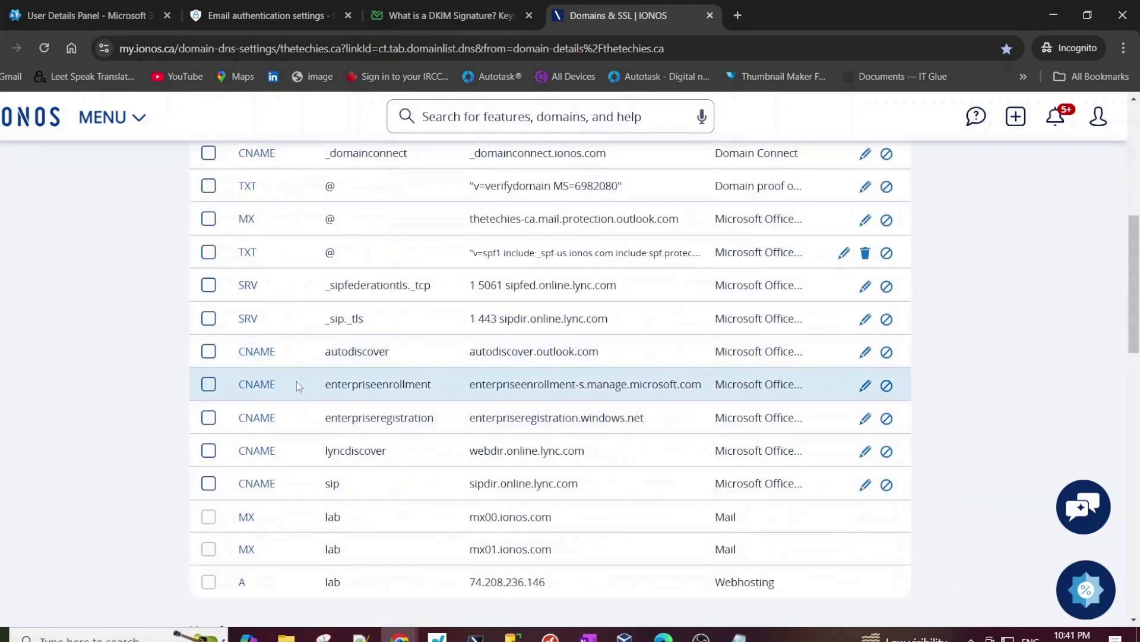
# Open thetechies.ca's DKIM details and select the selector1 and selector2 CNAME lines.
pyautogui.click(273, 15)
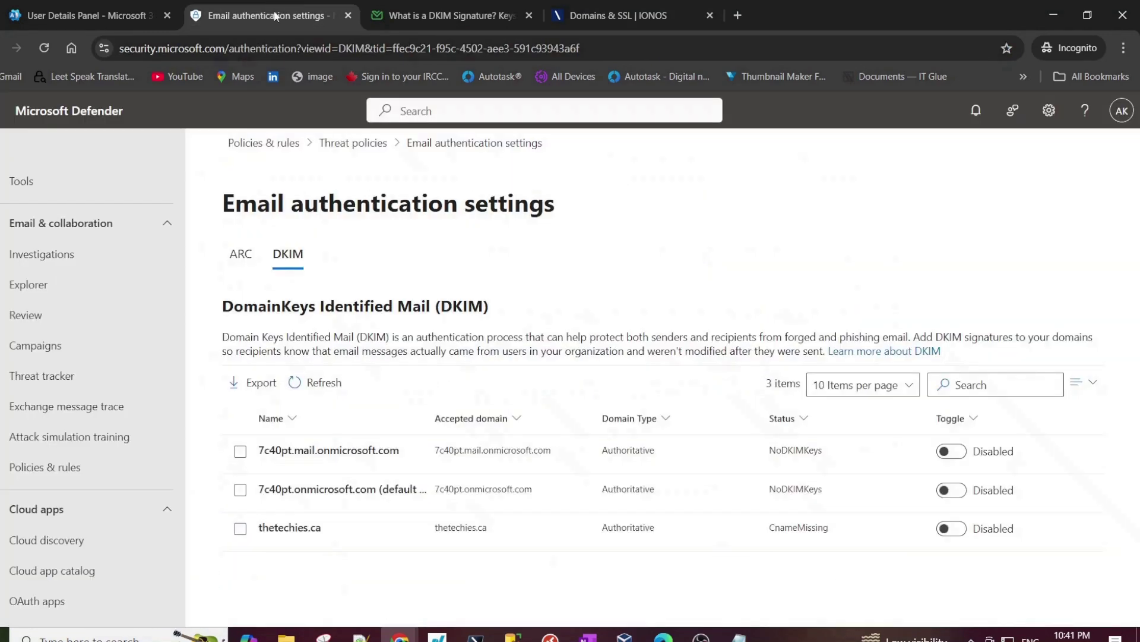
pyautogui.click(629, 534)
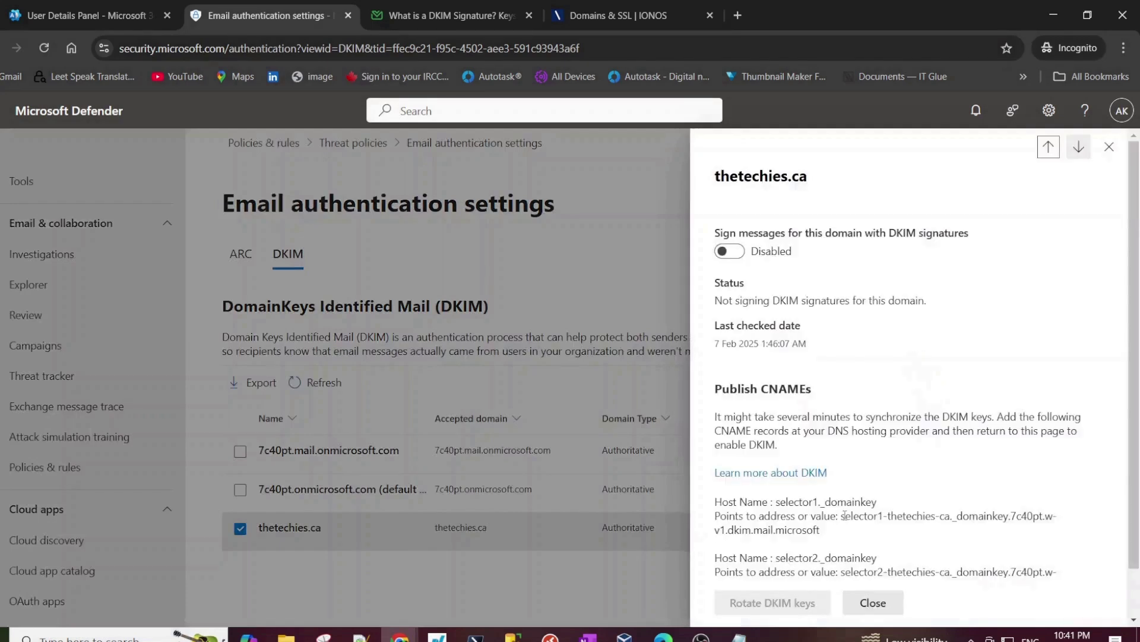
pyautogui.scroll(-2, 808, 539)
pyautogui.moveTo(843, 539); pyautogui.dragTo(742, 521)
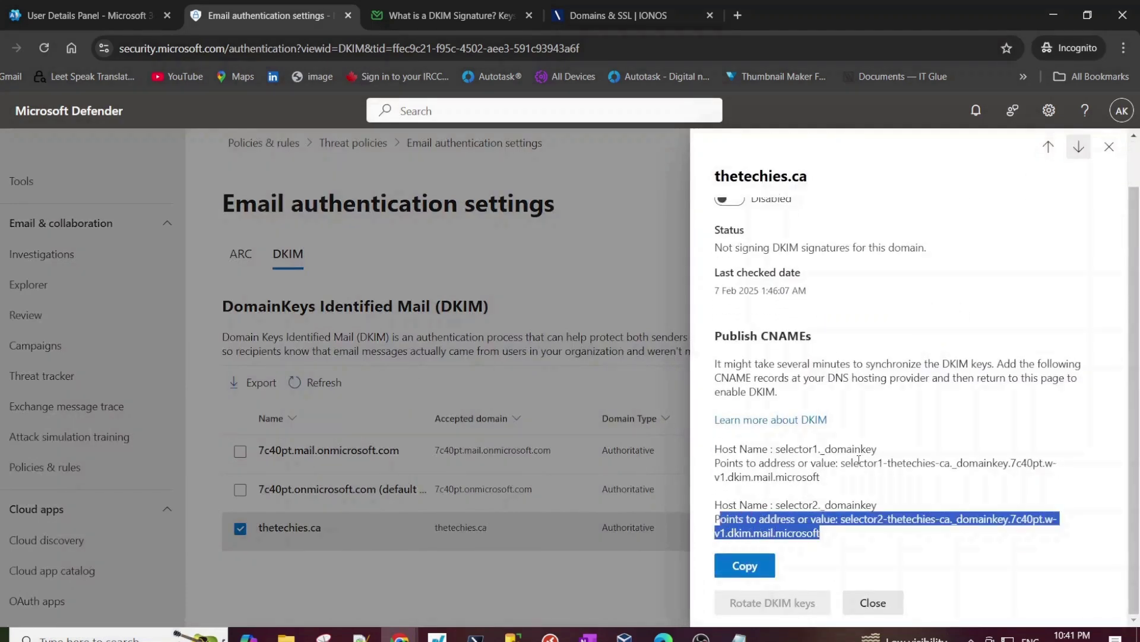
pyautogui.moveTo(822, 478); pyautogui.dragTo(716, 449)
pyautogui.click(788, 492)
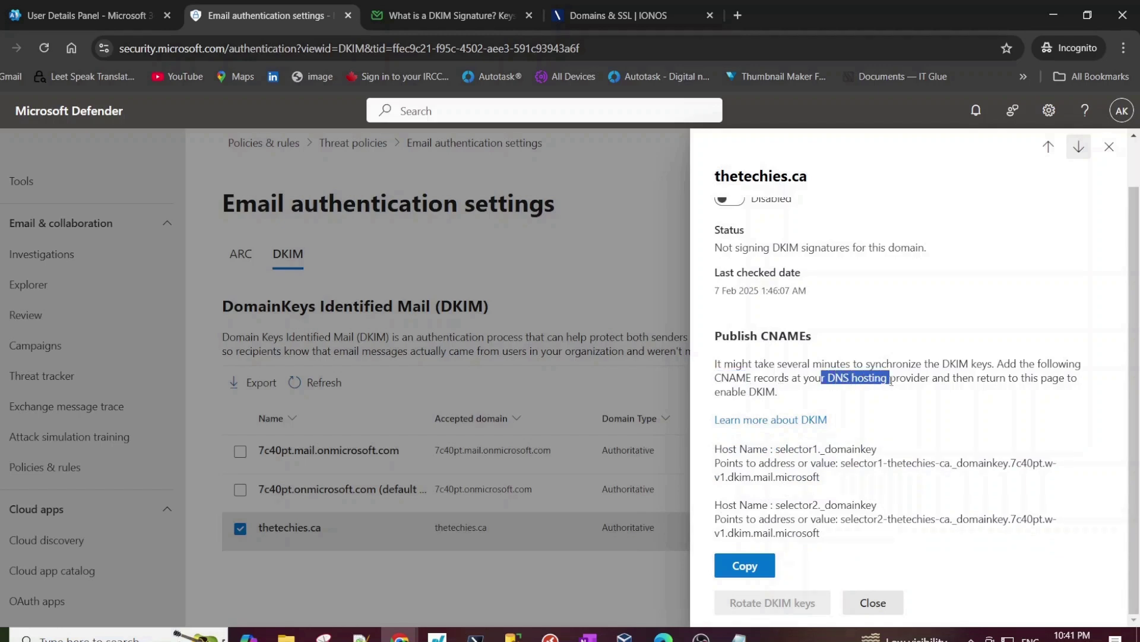
# Compare the selector1 and selector2 CNAME values against the existing IONOS DNS records.
pyautogui.click(612, 15)
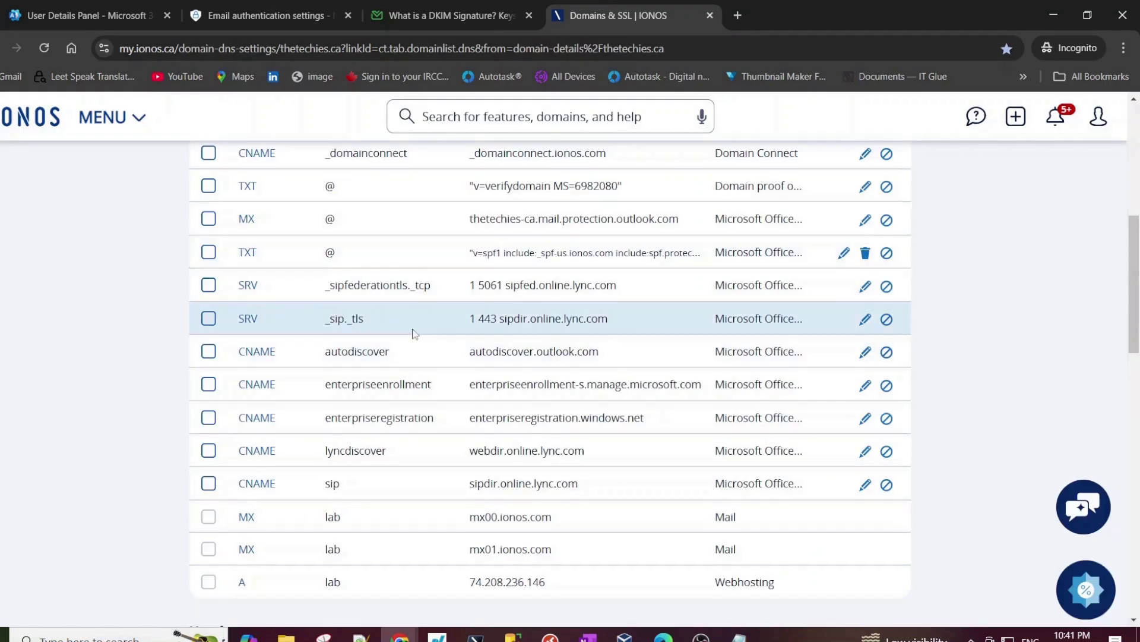
pyautogui.click(267, 15)
pyautogui.click(913, 427)
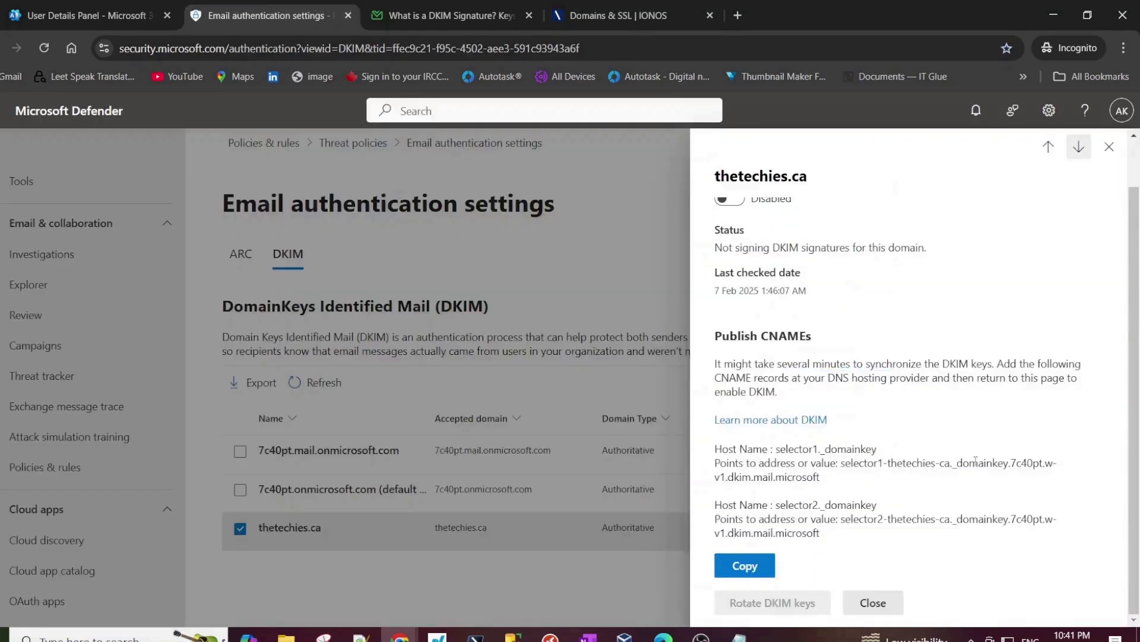
pyautogui.tripleClick(824, 476)
pyautogui.tripleClick(827, 534)
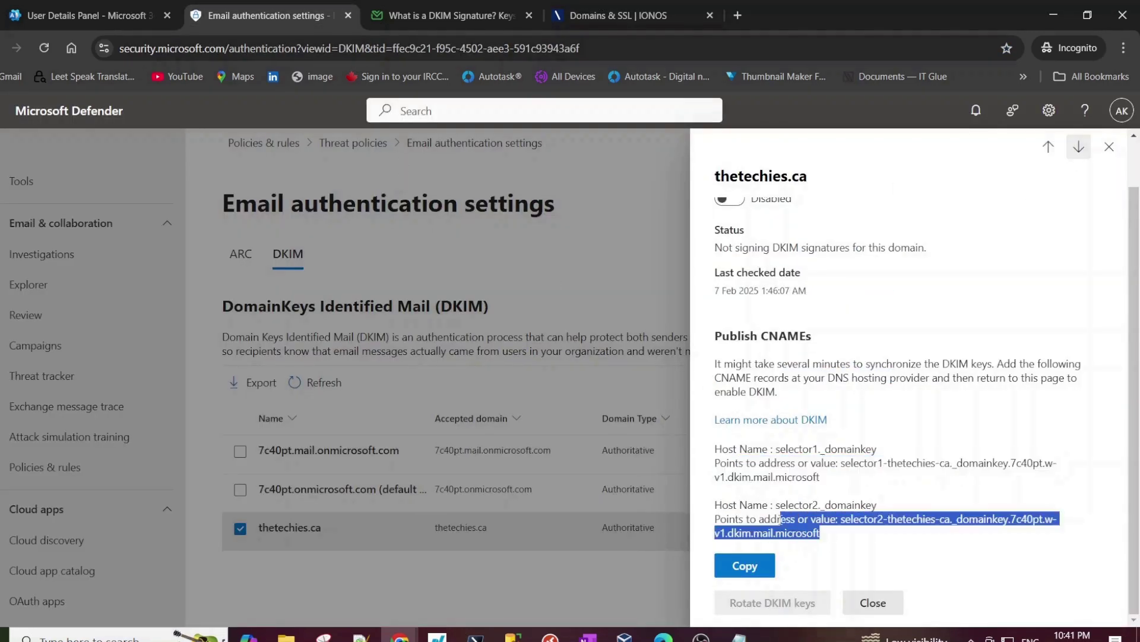
pyautogui.click(607, 18)
pyautogui.scroll(-3, 519, 389)
pyautogui.scroll(1, 518, 389)
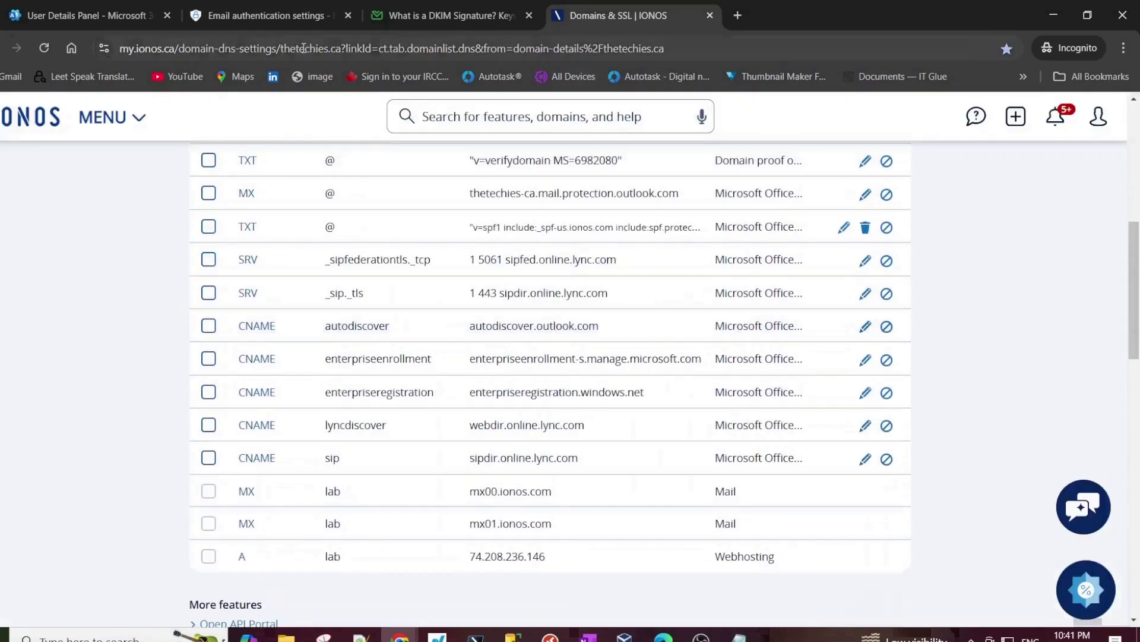
pyautogui.click(273, 16)
pyautogui.click(863, 462)
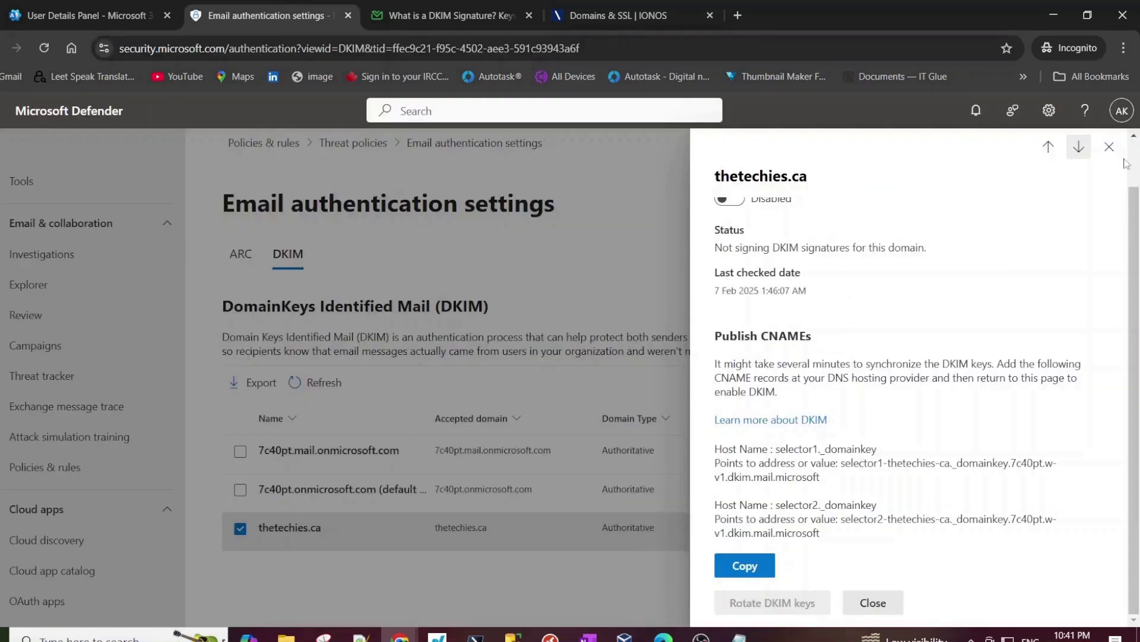
# Reopen the thetechies.ca DKIM details and reselect the CNAME host and value text.
pyautogui.click(1109, 146)
pyautogui.click(713, 528)
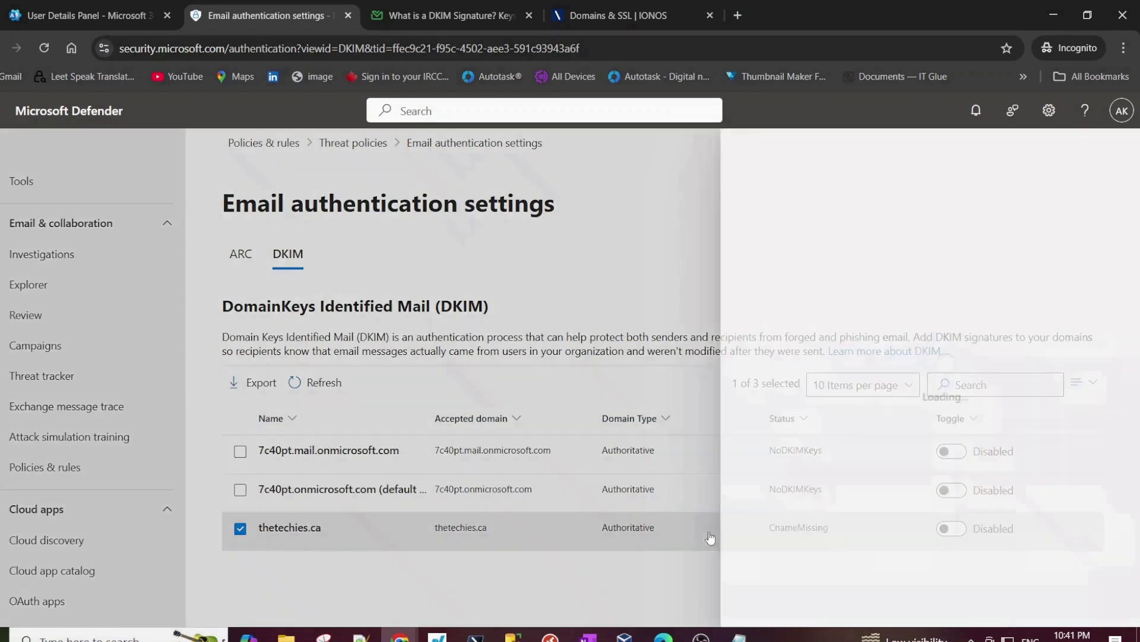
pyautogui.scroll(-1, 813, 528)
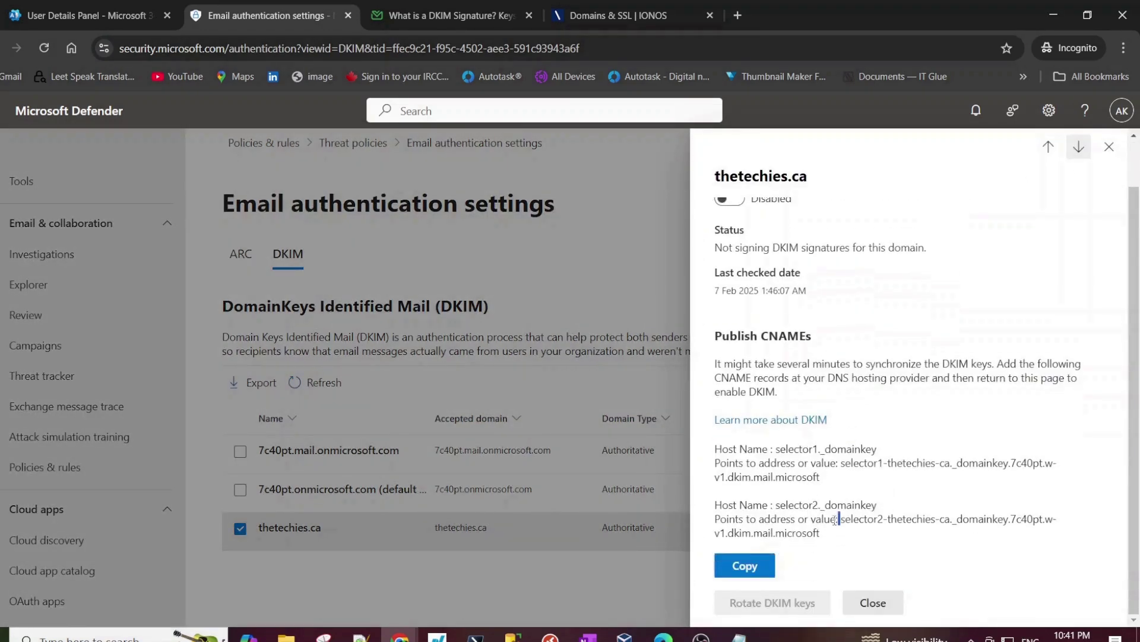
pyautogui.moveTo(755, 519); pyautogui.dragTo(840, 519)
pyautogui.moveTo(825, 463); pyautogui.dragTo(770, 463)
pyautogui.click(757, 426)
# Check the selector1 and selector2 host names and values against the Notepad copy.
pyautogui.moveTo(818, 477); pyautogui.dragTo(716, 450)
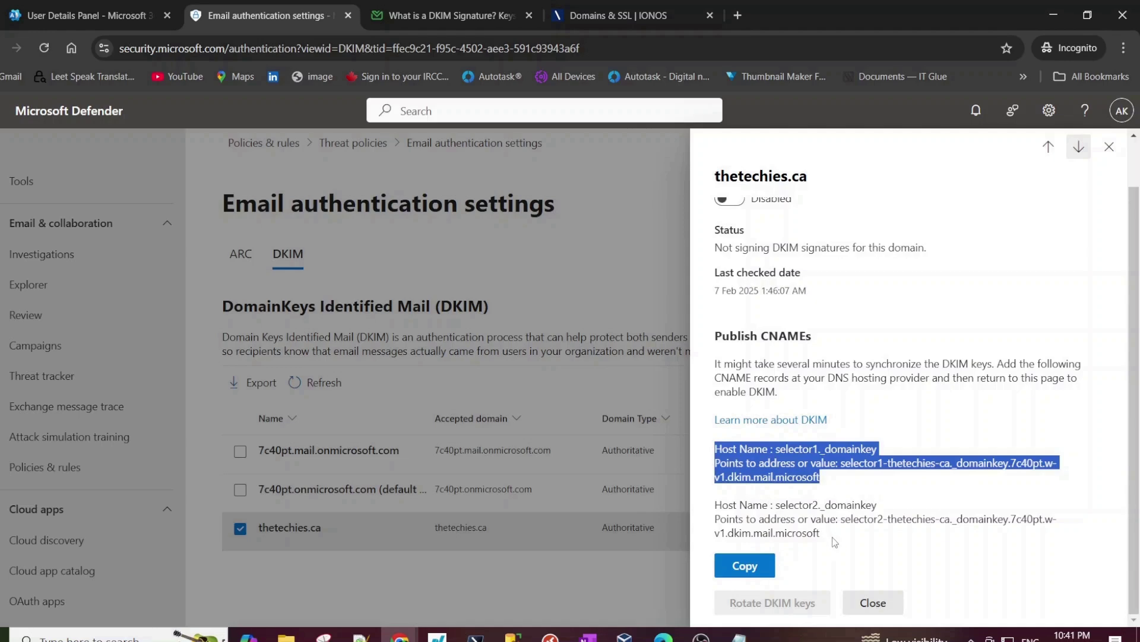
pyautogui.moveTo(822, 532); pyautogui.dragTo(796, 532)
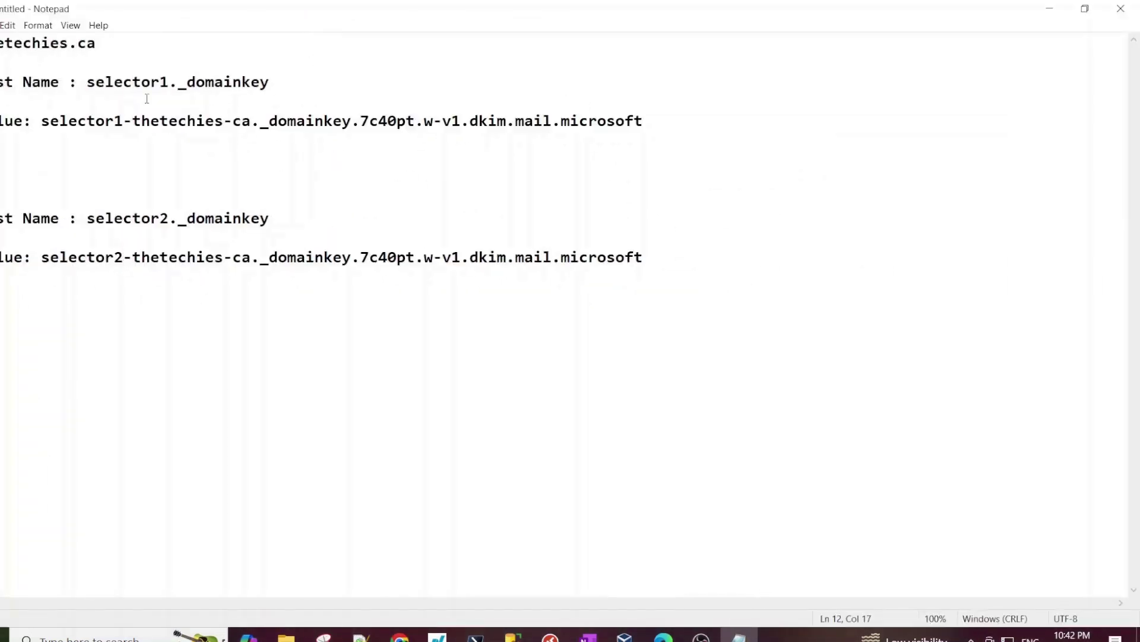
pyautogui.moveTo(650, 122); pyautogui.dragTo(3, 83)
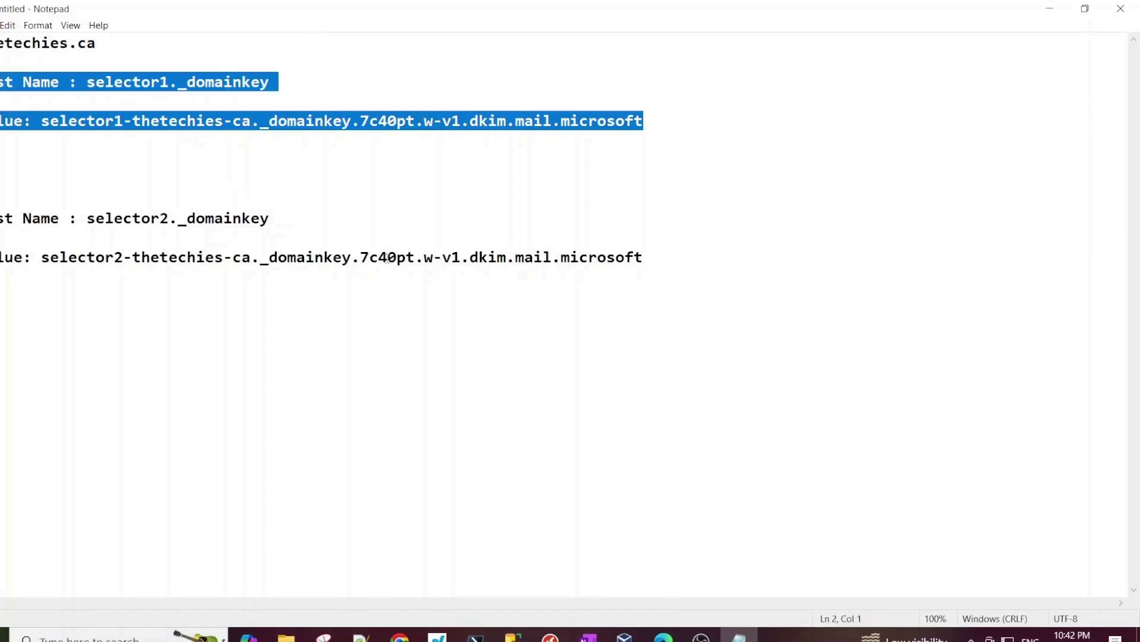
pyautogui.click(1049, 8)
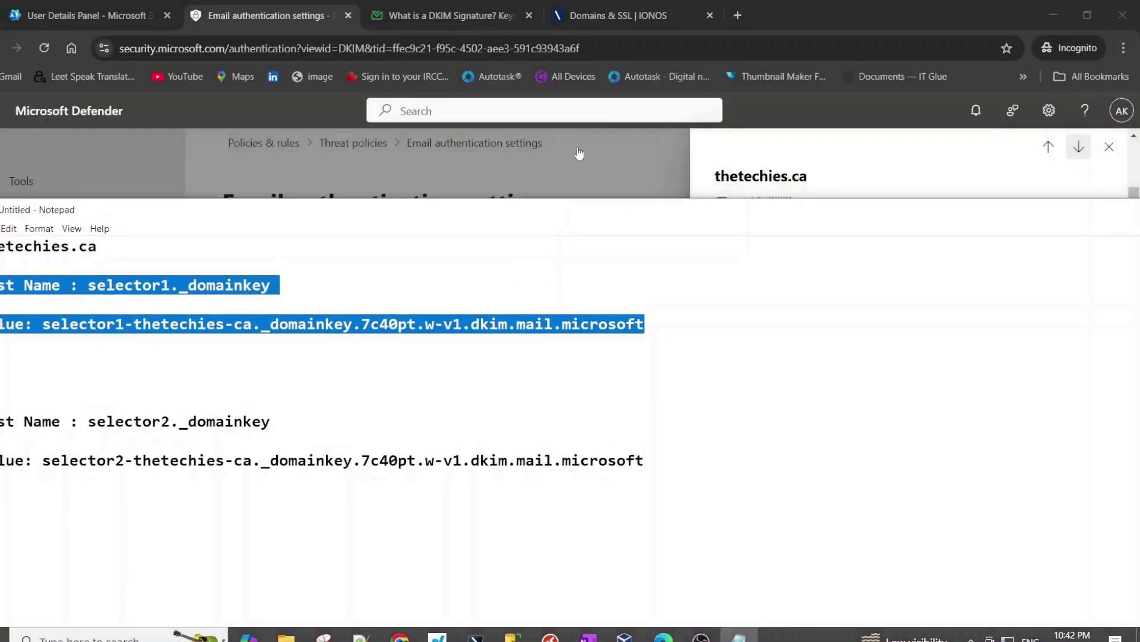
# Start a new CNAME record in the IONOS DNS records for thetechies.ca.
pyautogui.click(618, 15)
pyautogui.scroll(8, 387, 281)
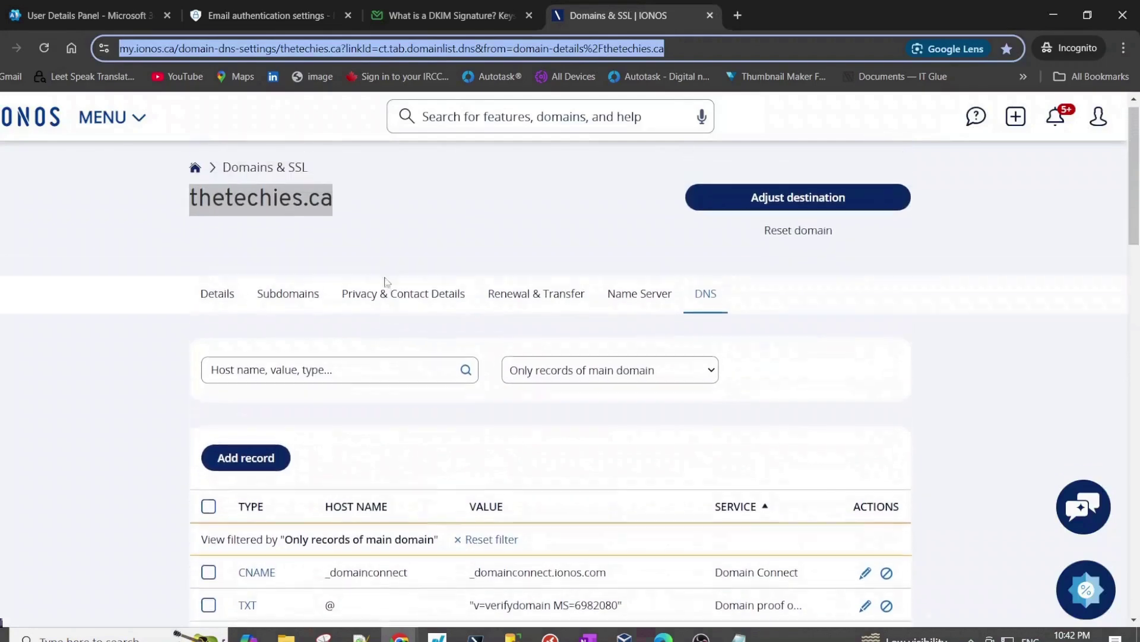
pyautogui.click(252, 484)
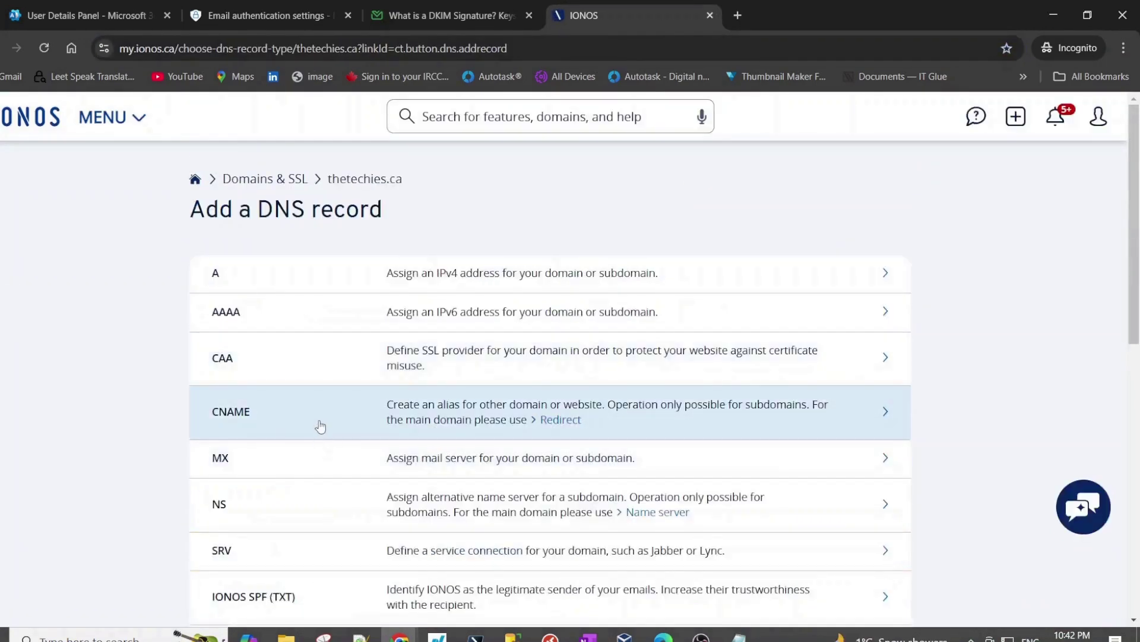
pyautogui.click(294, 413)
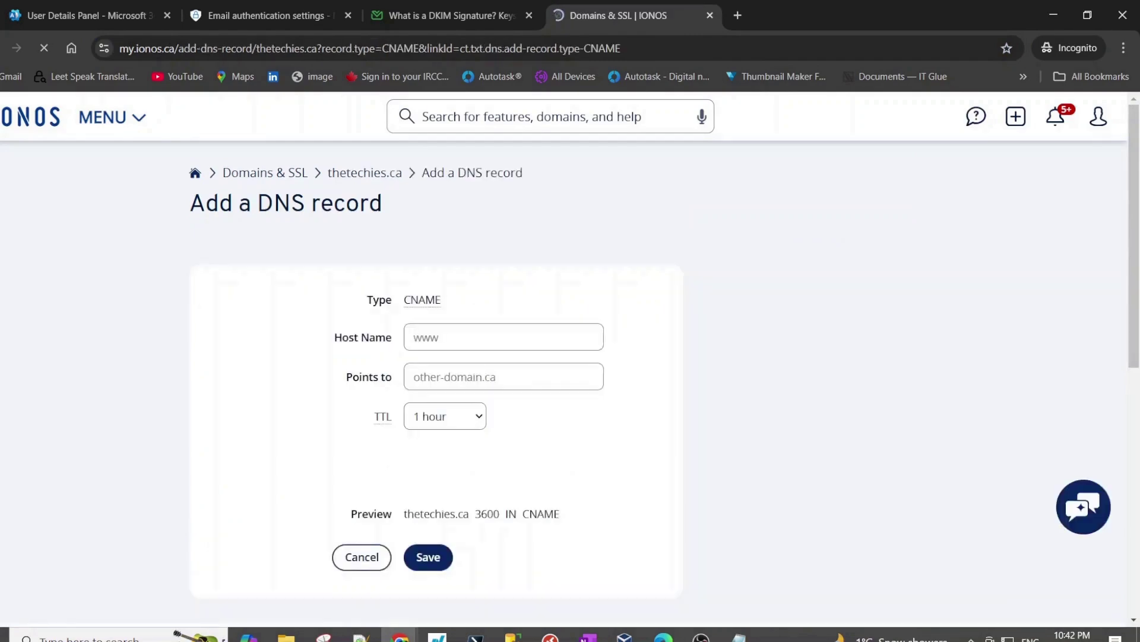
pyautogui.hotkey('alt', 'Tab')
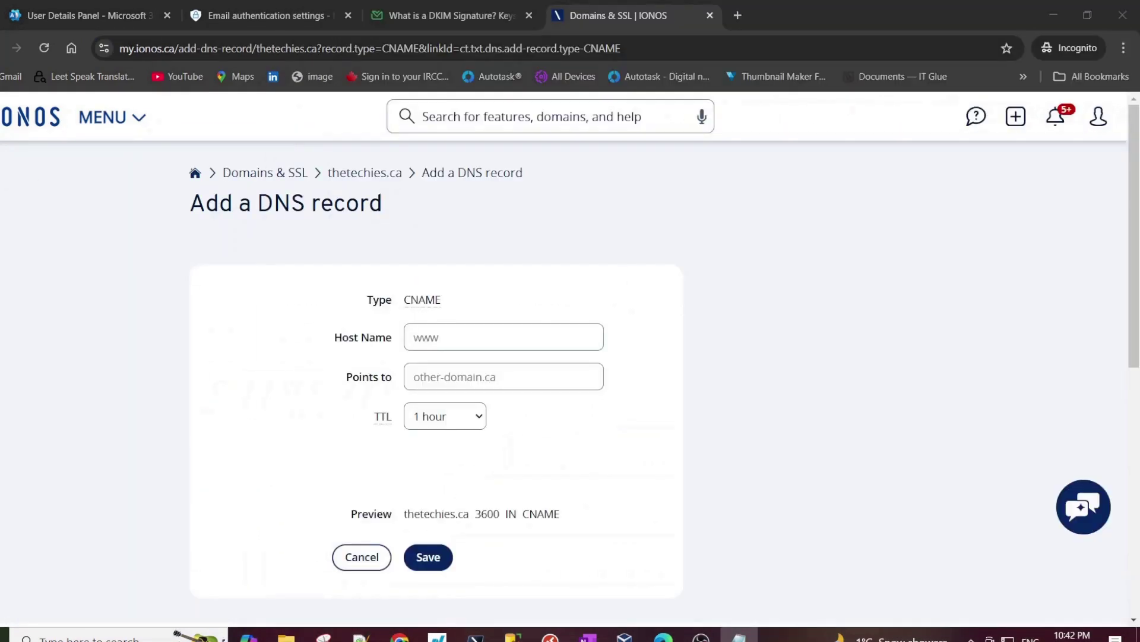
pyautogui.click(502, 339)
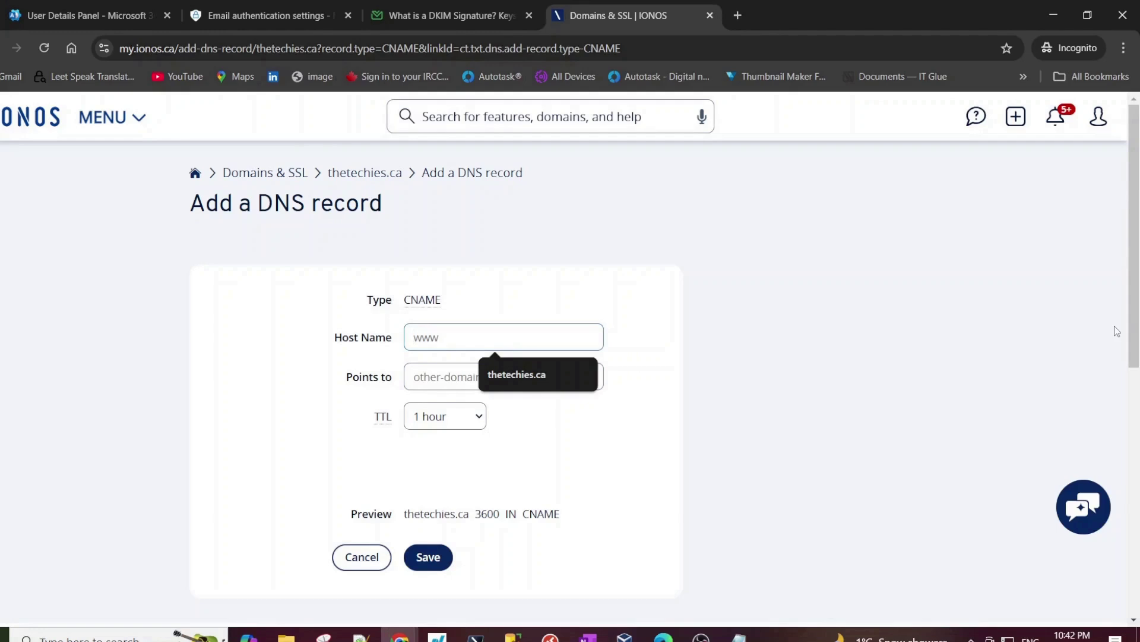
# Copy selector1._domainkey from Defender into the record's Host Name field.
pyautogui.click(271, 5)
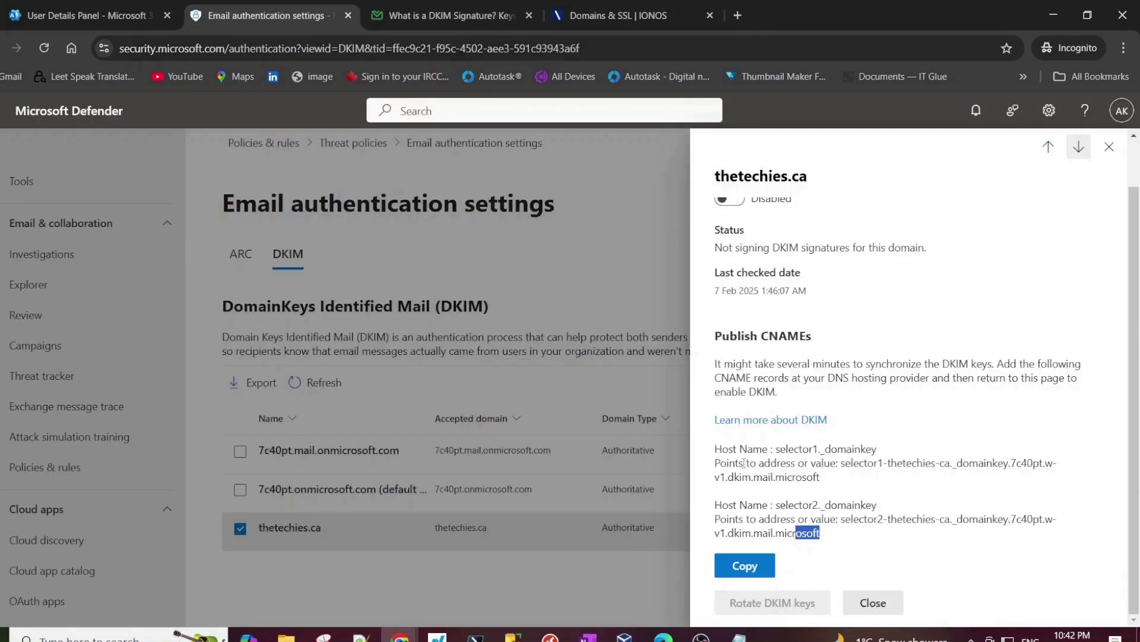
pyautogui.moveTo(874, 449); pyautogui.dragTo(809, 449)
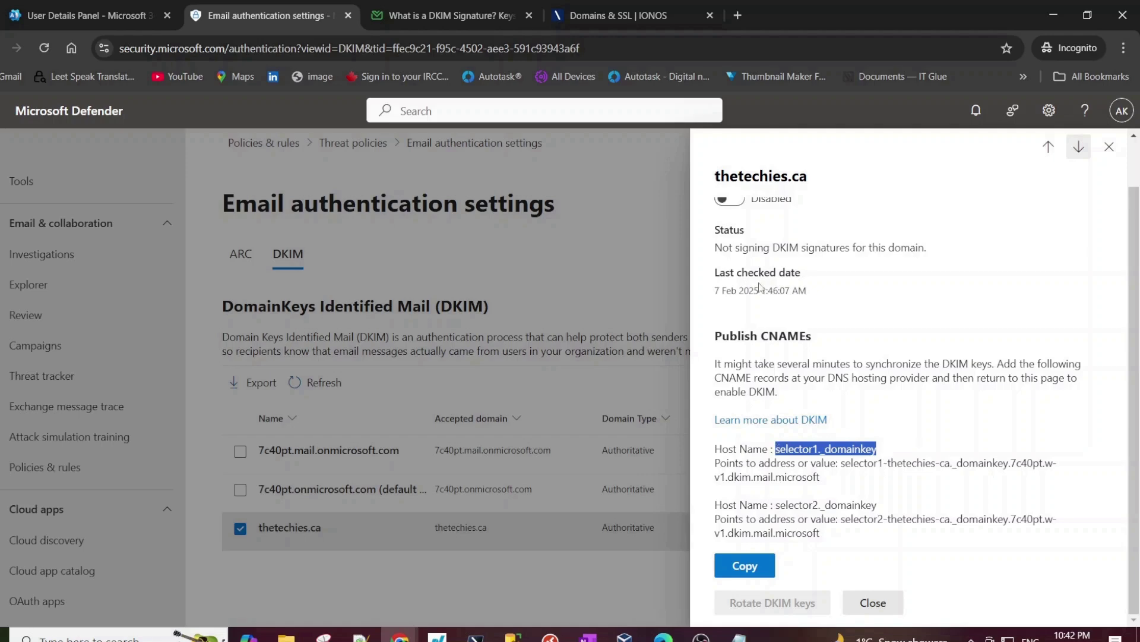
pyautogui.hotkey('ctrl', 'c')
pyautogui.click(580, 15)
pyautogui.click(457, 339)
pyautogui.hotkey('ctrl', 'v')
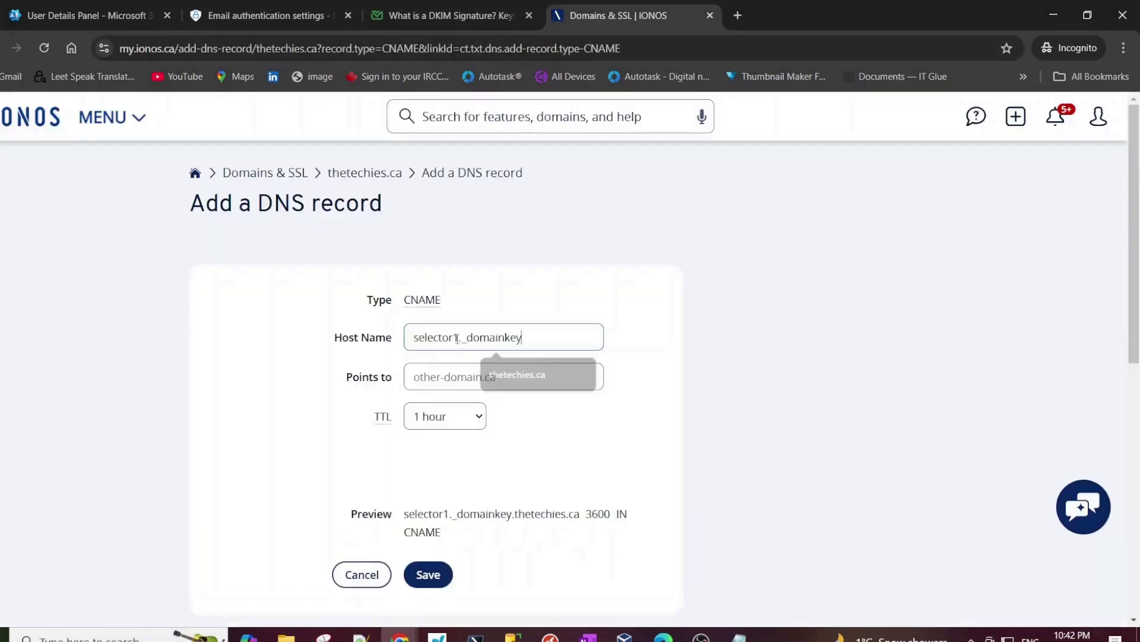
# Paste selector1-thetechies-ca._domainkey.7c40pt.w-v1.dkim.mail.microsoft into Points to and save the record.
pyautogui.click(275, 18)
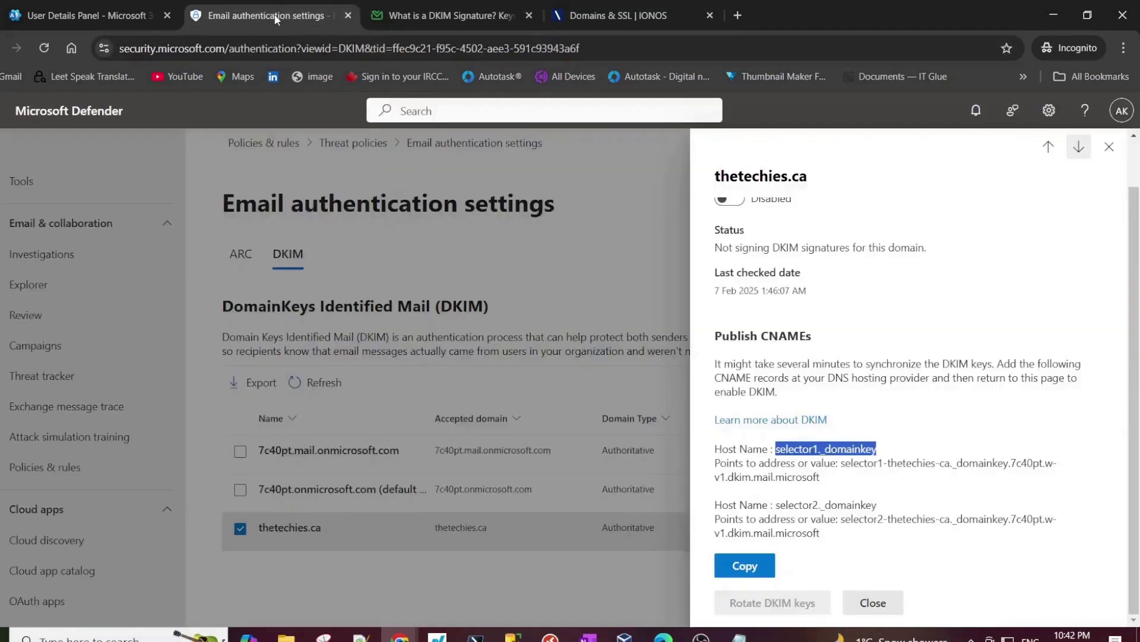
pyautogui.doubleClick(727, 463)
pyautogui.click(864, 483)
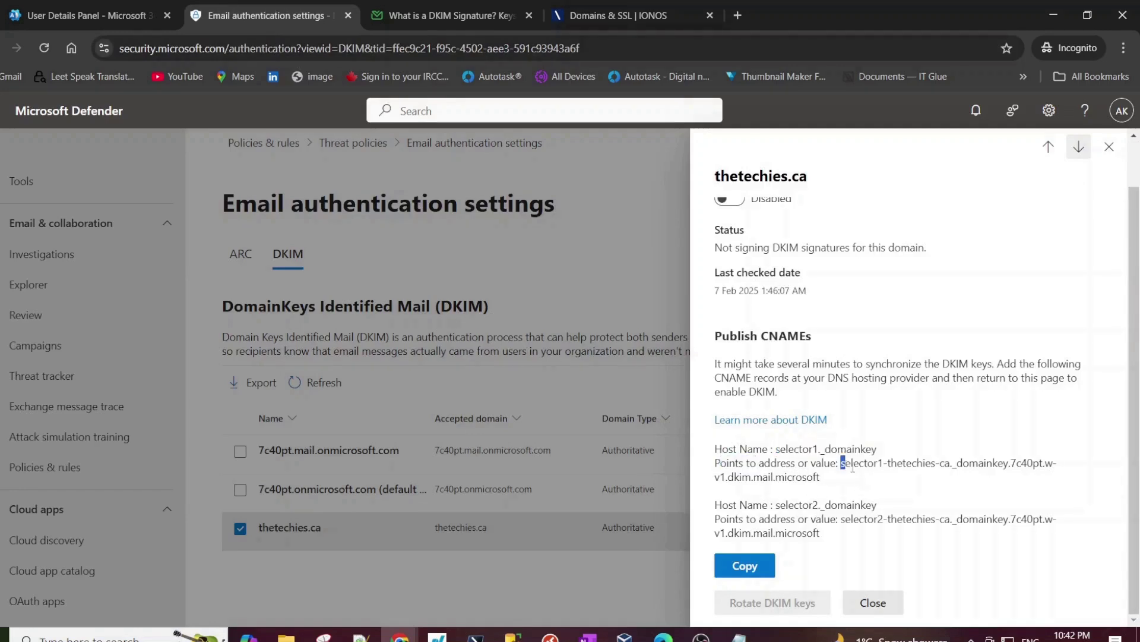
pyautogui.moveTo(853, 467); pyautogui.dragTo(838, 487)
pyautogui.hotkey('ctrl', 'c')
pyautogui.click(617, 15)
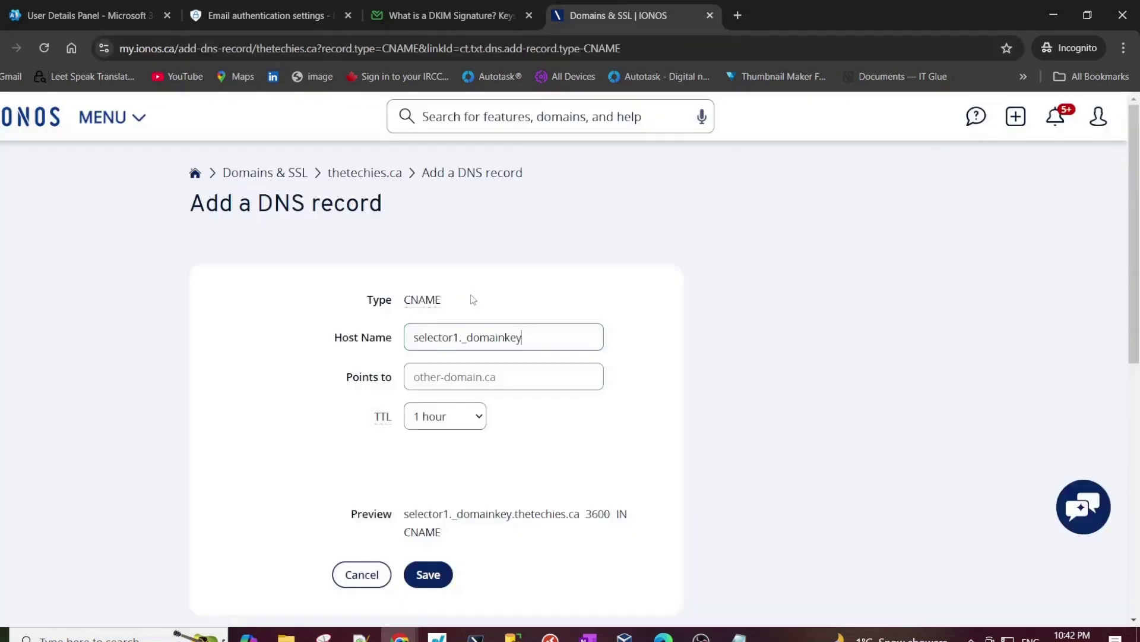
pyautogui.click(467, 375)
pyautogui.hotkey('ctrl', 'v')
pyautogui.scroll(-2, 452, 386)
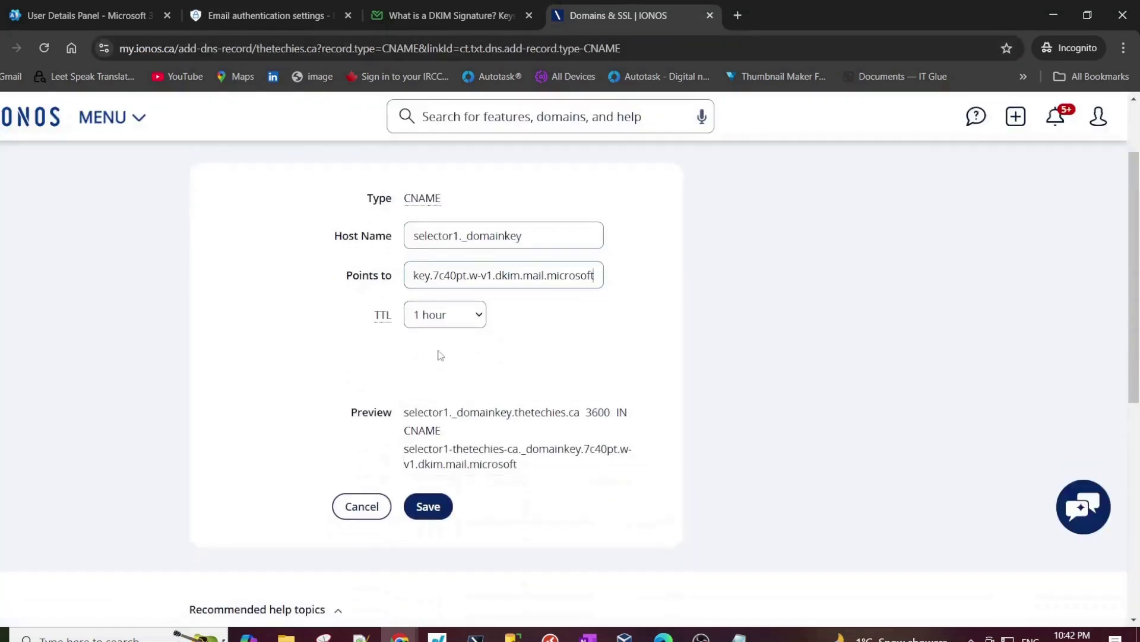
pyautogui.scroll(-1, 439, 323)
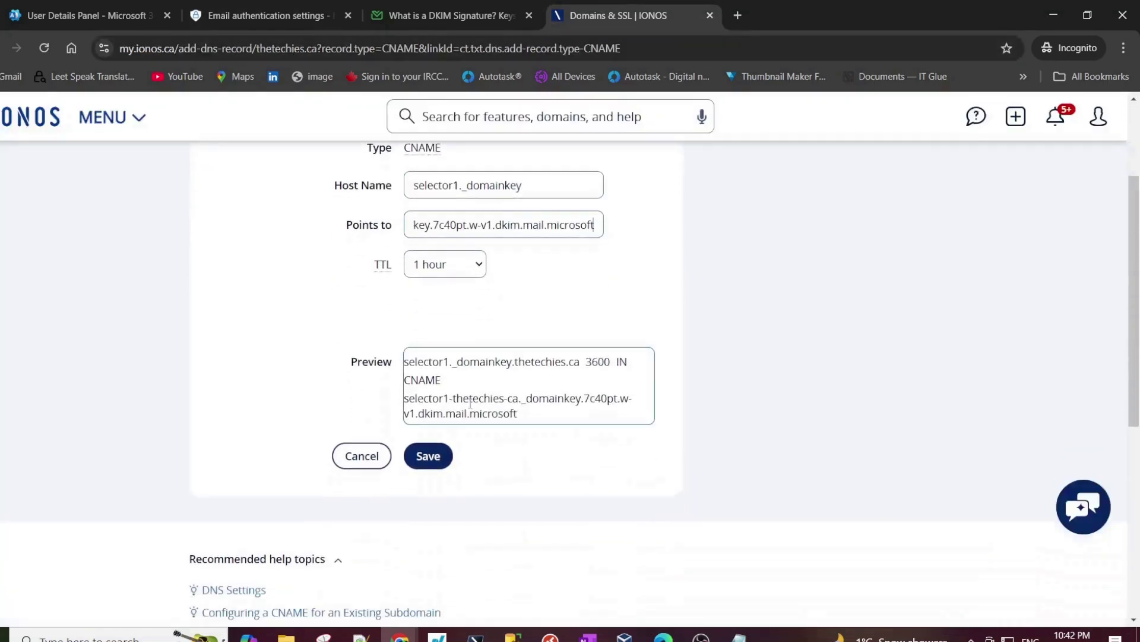
pyautogui.click(426, 463)
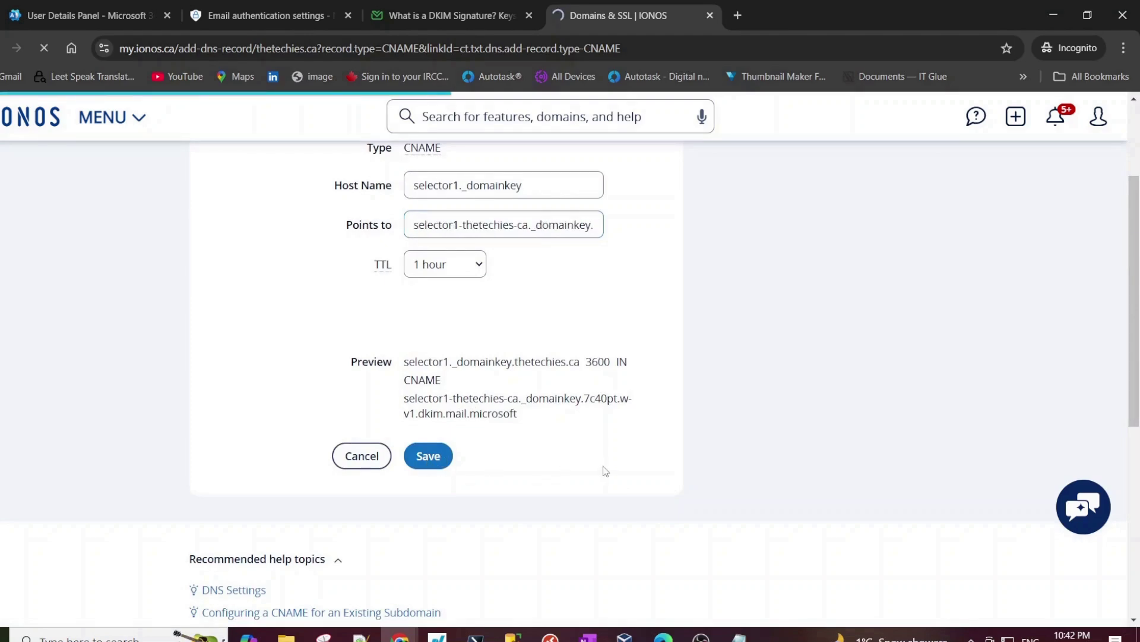
# Copy selector2._domainkey from Defender into the Host Name of a new IONOS CNAME record.
pyautogui.scroll(-4, 603, 469)
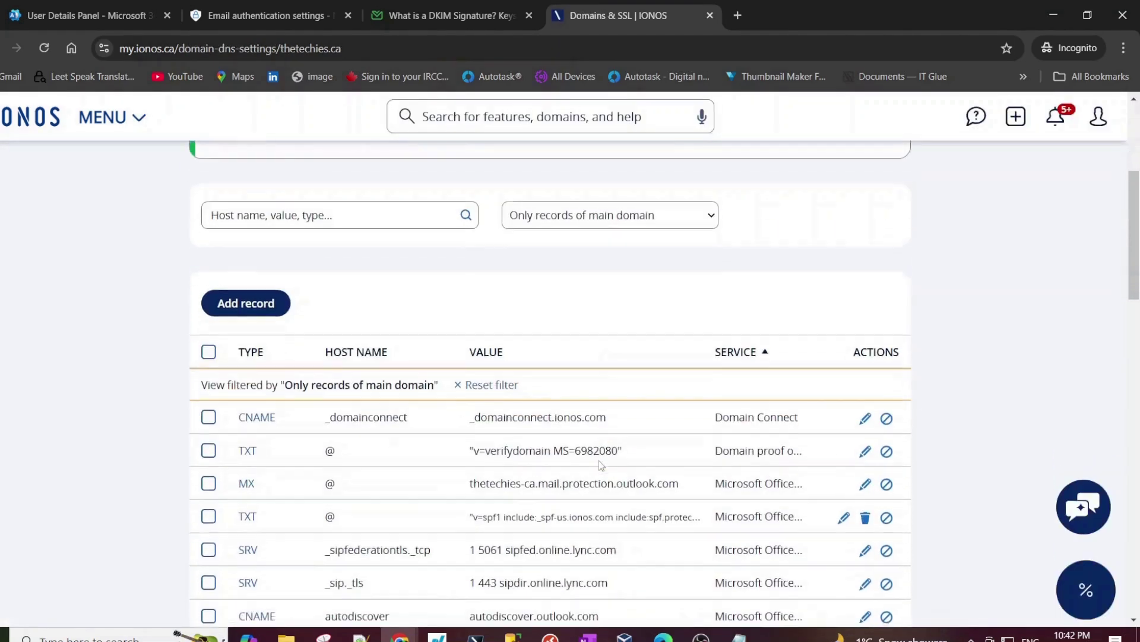
pyautogui.scroll(-6, 599, 461)
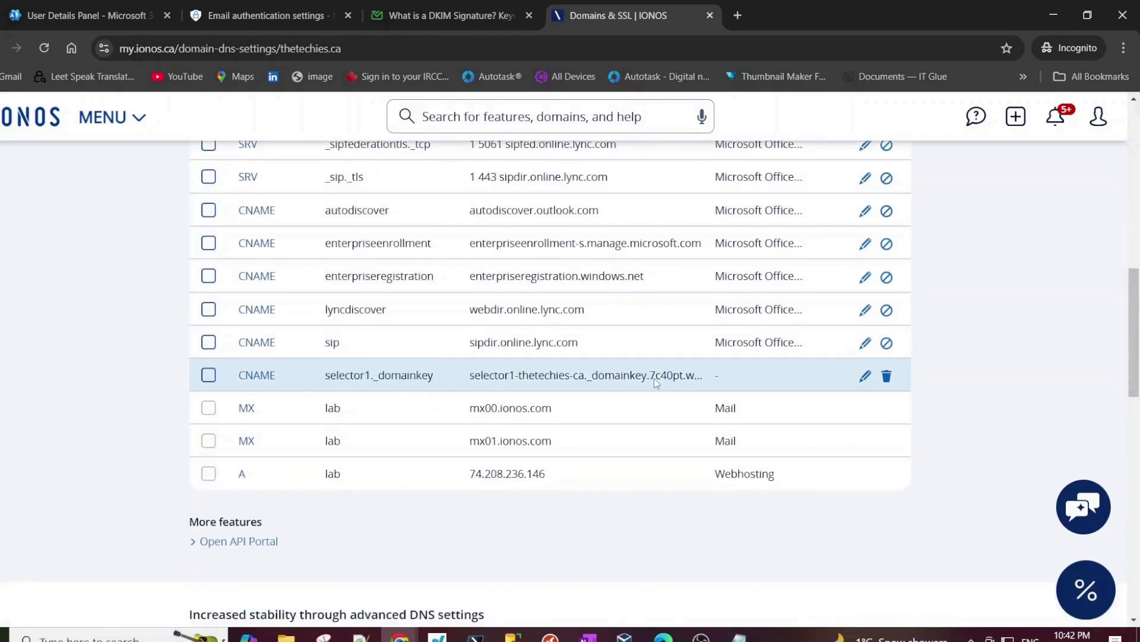
pyautogui.click(267, 16)
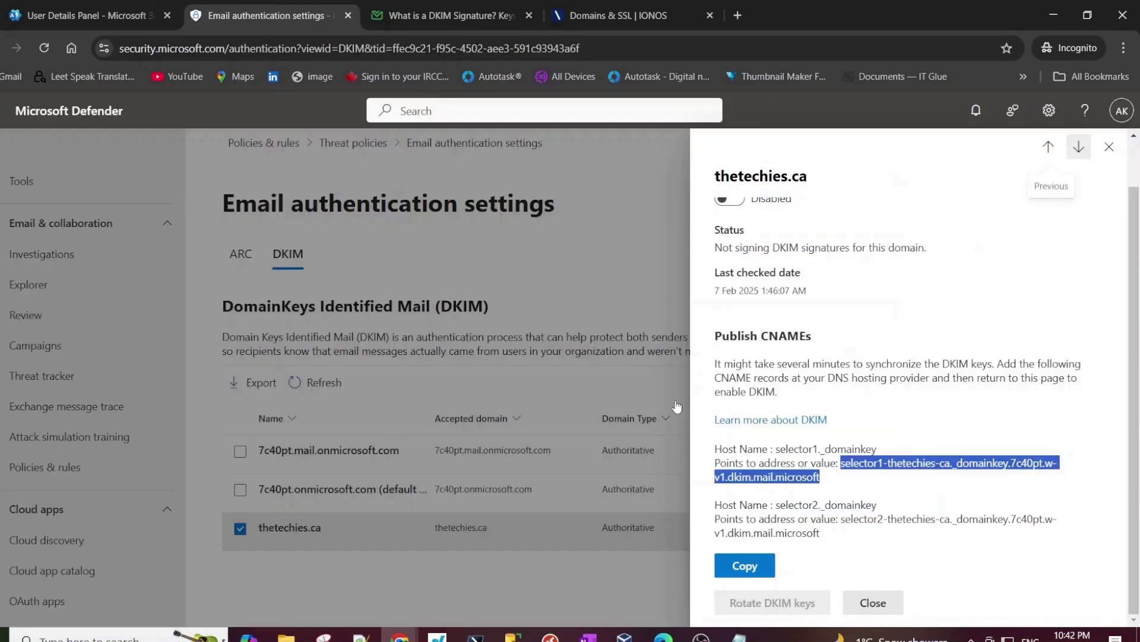
pyautogui.click(863, 524)
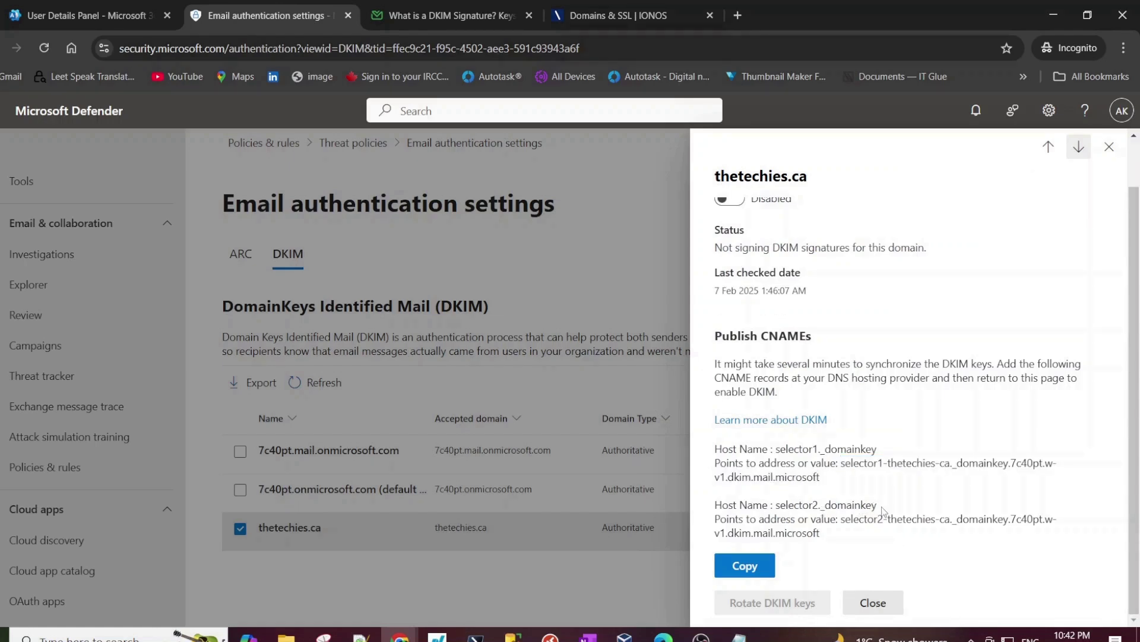
pyautogui.moveTo(883, 508); pyautogui.dragTo(813, 506)
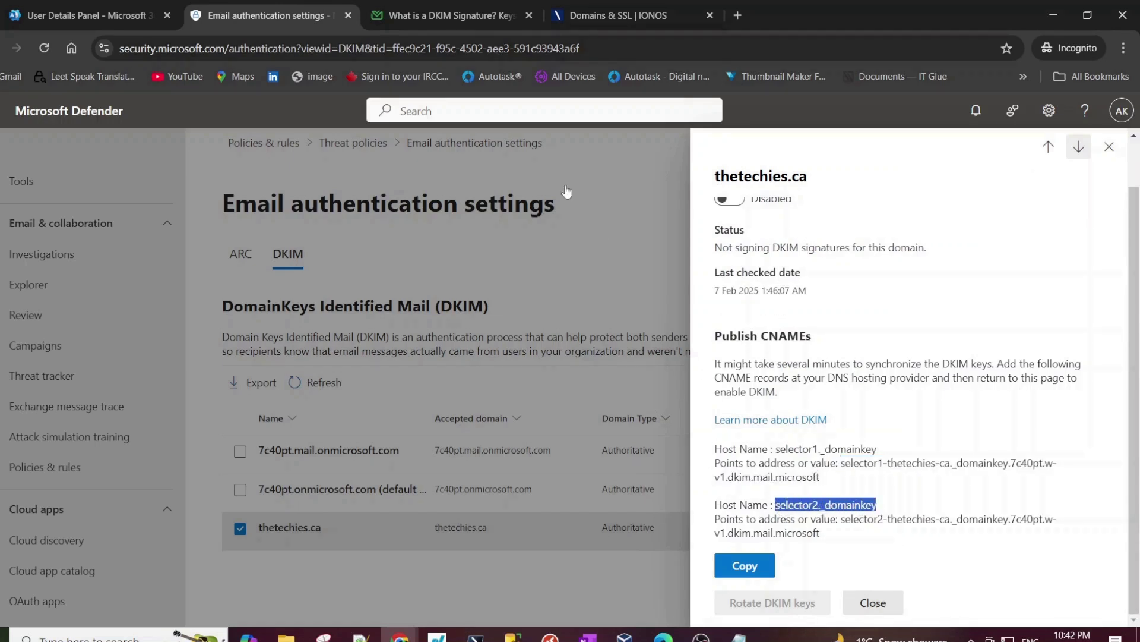
pyautogui.click(561, 15)
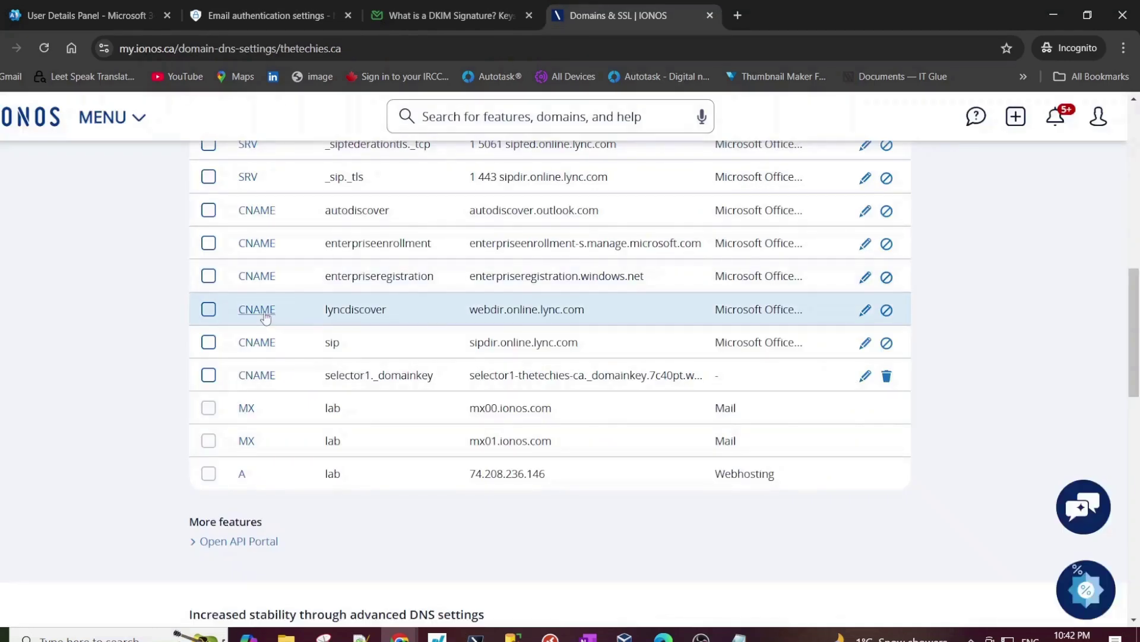
pyautogui.scroll(10, 272, 288)
pyautogui.scroll(-2, 272, 288)
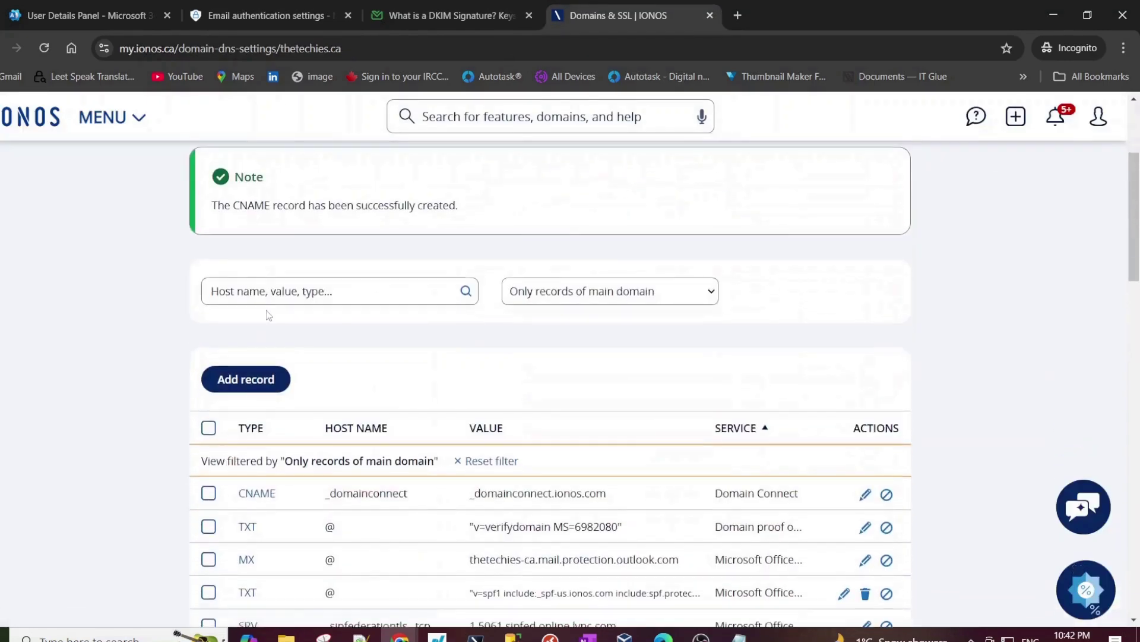
pyautogui.click(238, 379)
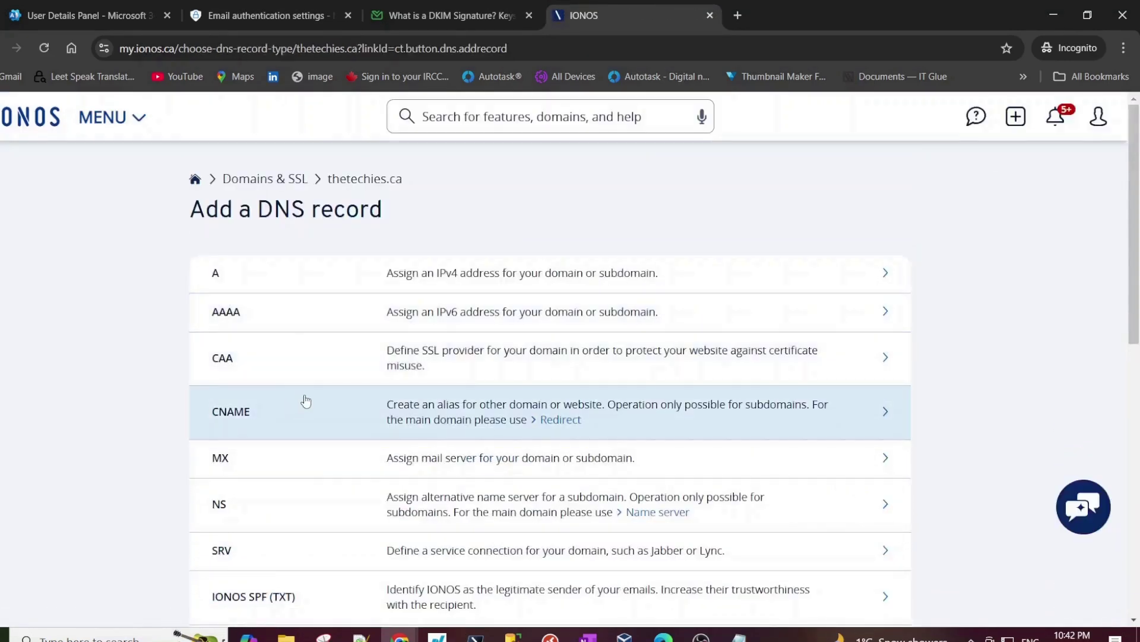
pyautogui.click(436, 411)
pyautogui.click(504, 333)
pyautogui.hotkey('ctrl', 'v')
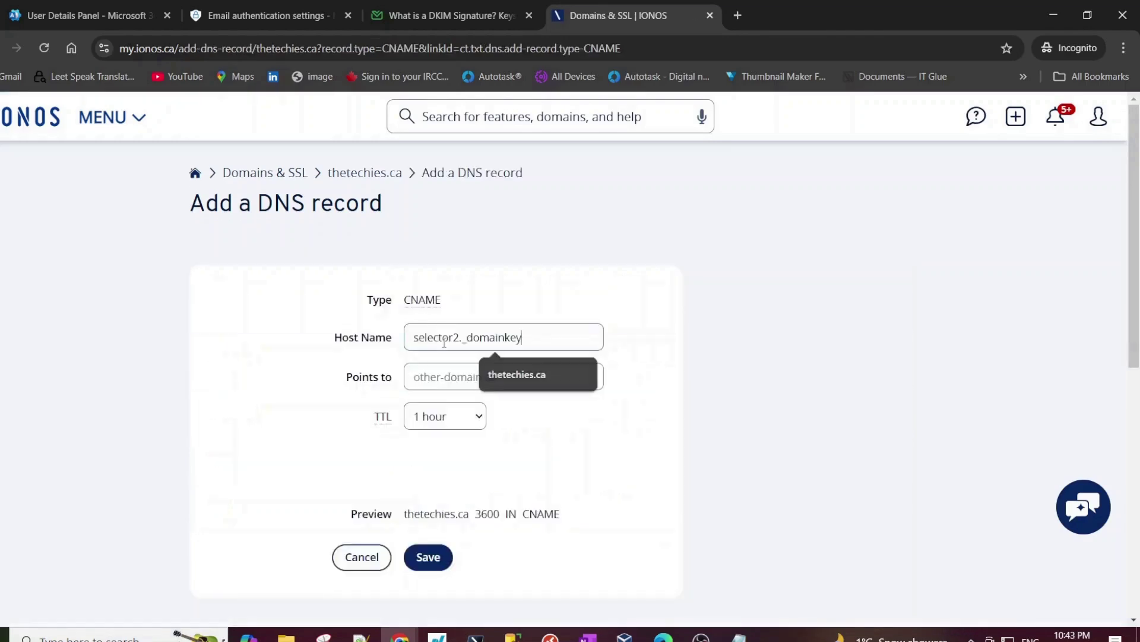
# Paste the selector2 DKIM target into Points to, check the preview, and save.
pyautogui.click(267, 15)
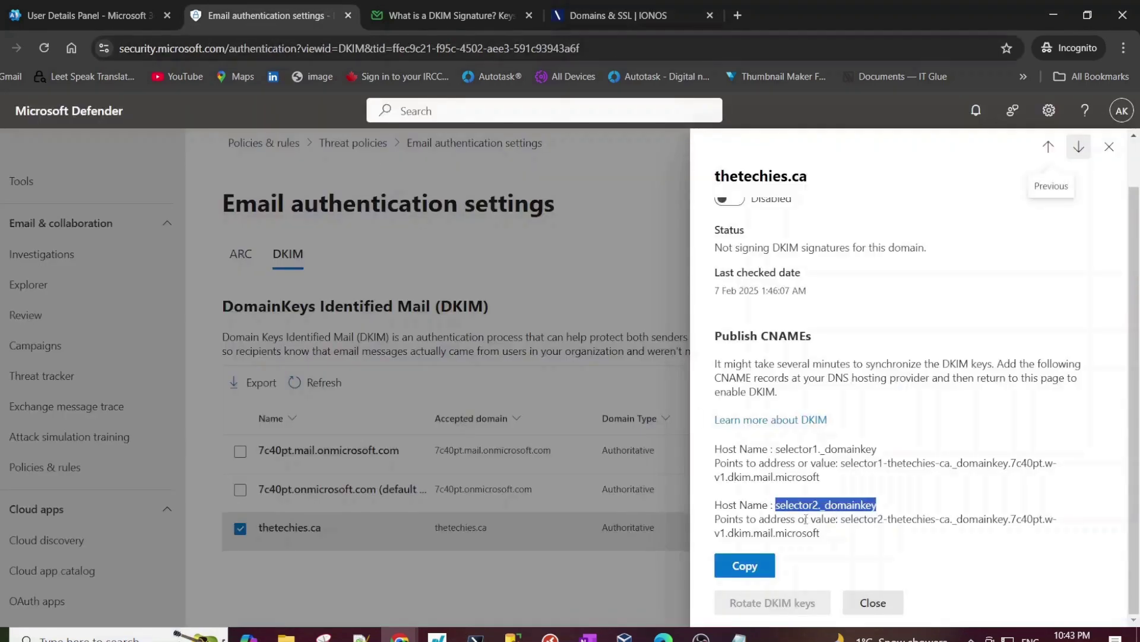
pyautogui.moveTo(843, 520); pyautogui.dragTo(844, 548)
pyautogui.hotkey('ctrl', 'c')
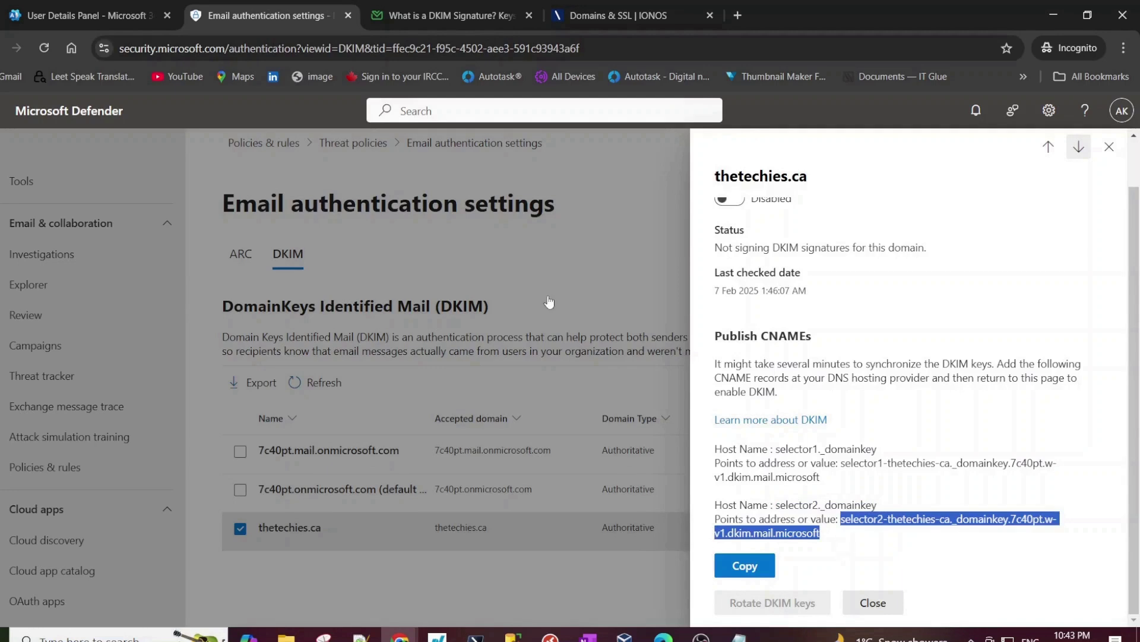
pyautogui.hotkey('ctrl', '4')
pyautogui.click(436, 383)
pyautogui.hotkey('ctrl', 'v')
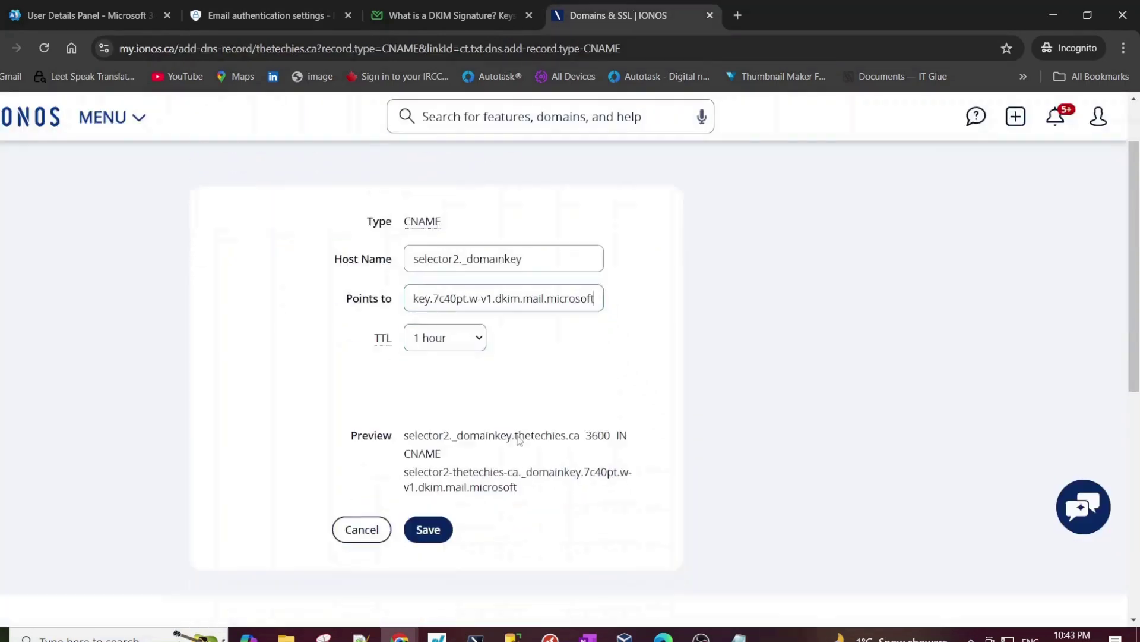
pyautogui.scroll(-3, 470, 404)
pyautogui.moveTo(417, 348); pyautogui.dragTo(517, 388)
pyautogui.click(573, 434)
pyautogui.click(421, 432)
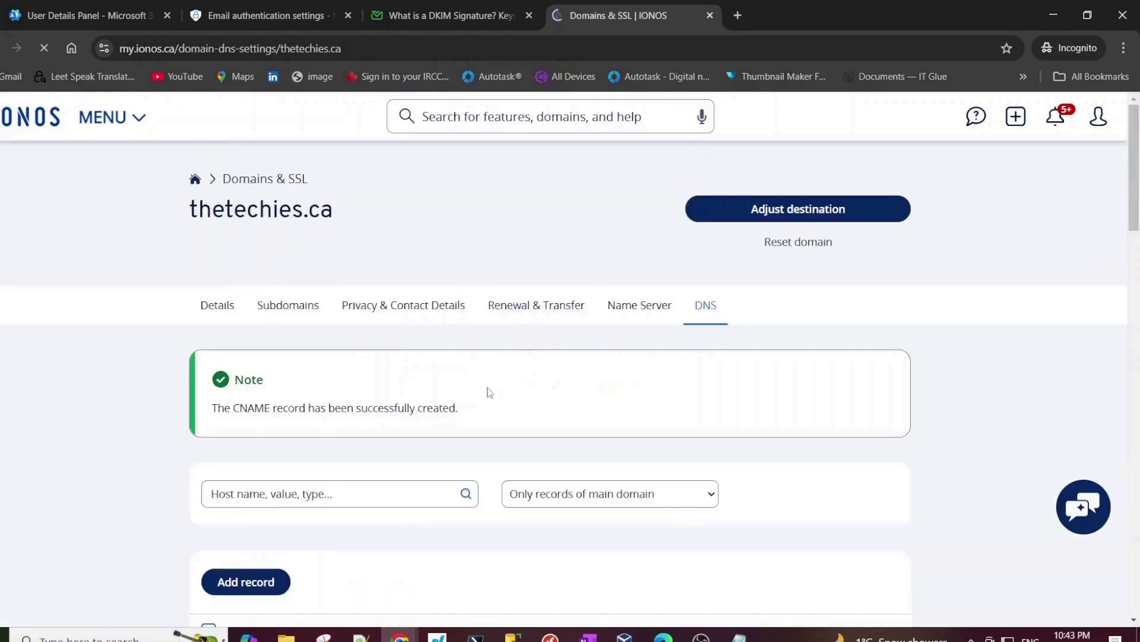
# Review the IONOS DNS records, then close the thetechies.ca details panel in Defender.
pyautogui.scroll(-9, 486, 390)
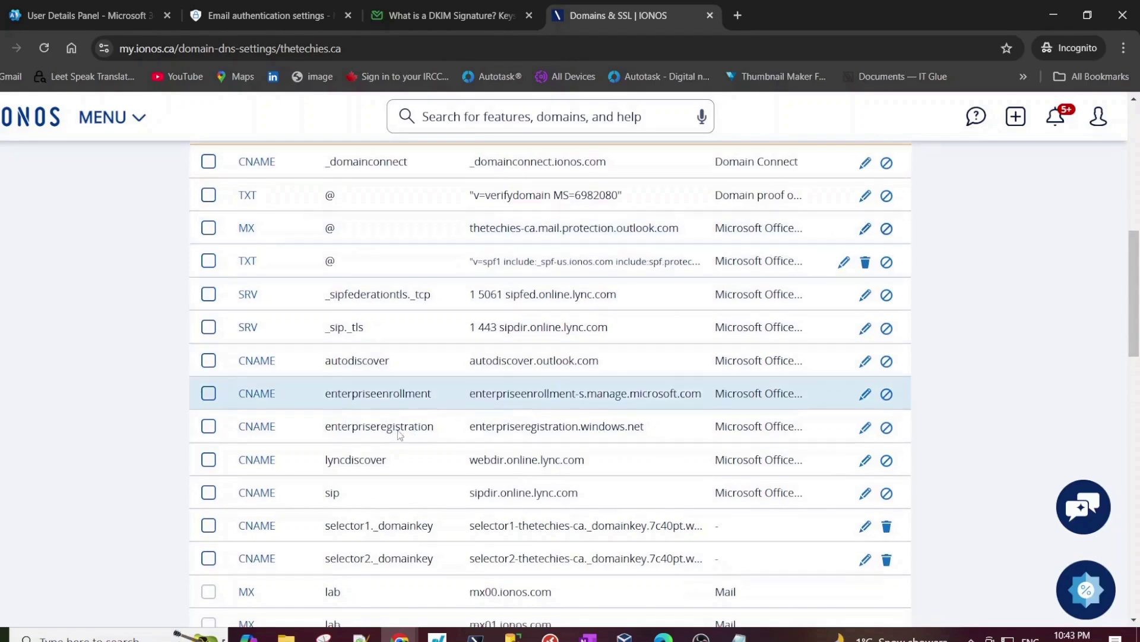
pyautogui.scroll(10, 334, 285)
pyautogui.moveTo(334, 233); pyautogui.dragTo(189, 216)
pyautogui.scroll(-3, 262, 327)
pyautogui.click(264, 14)
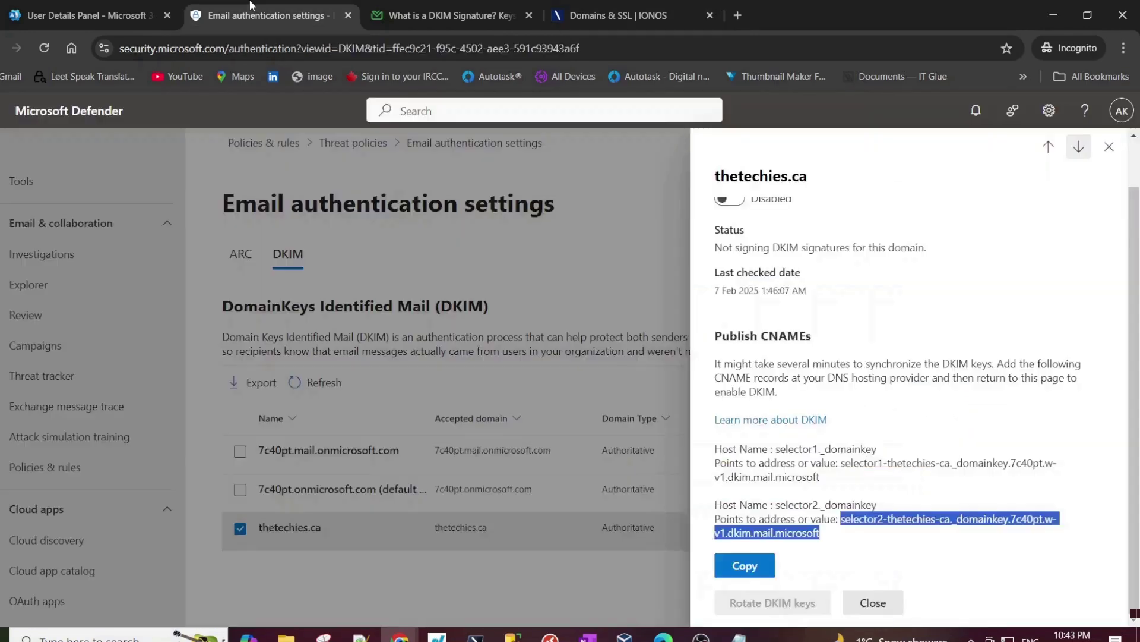
pyautogui.scroll(2, 819, 391)
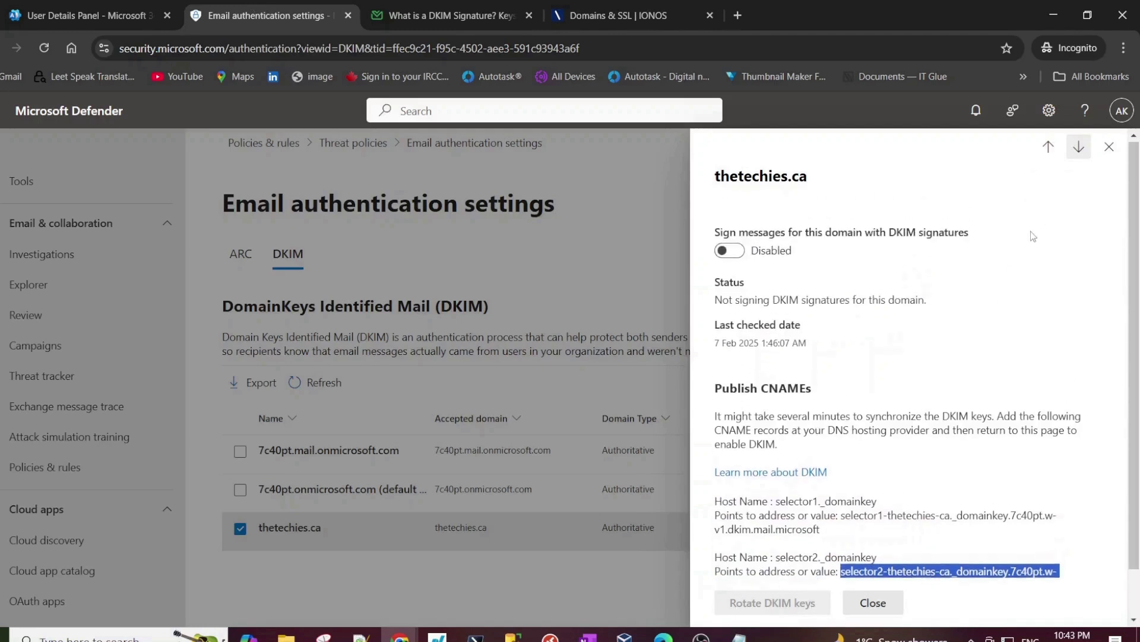
pyautogui.click(1109, 147)
# Try enabling DKIM for thetechies.ca; a Client Error reports the CNAME record does not exist.
pyautogui.click(955, 531)
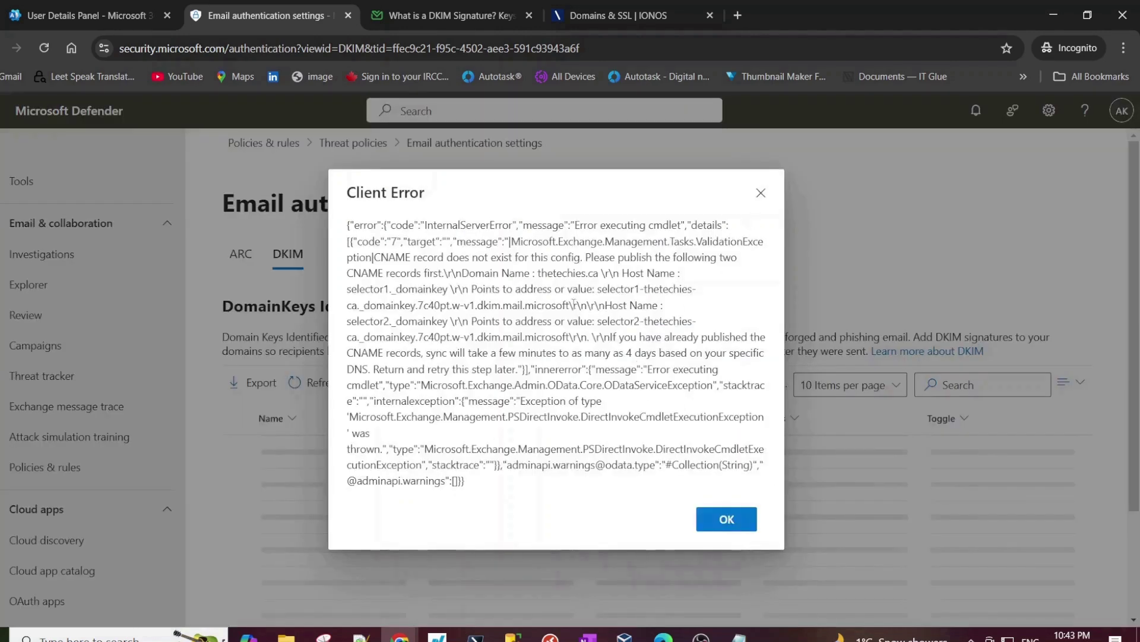
pyautogui.tripleClick(385, 191)
pyautogui.click(490, 325)
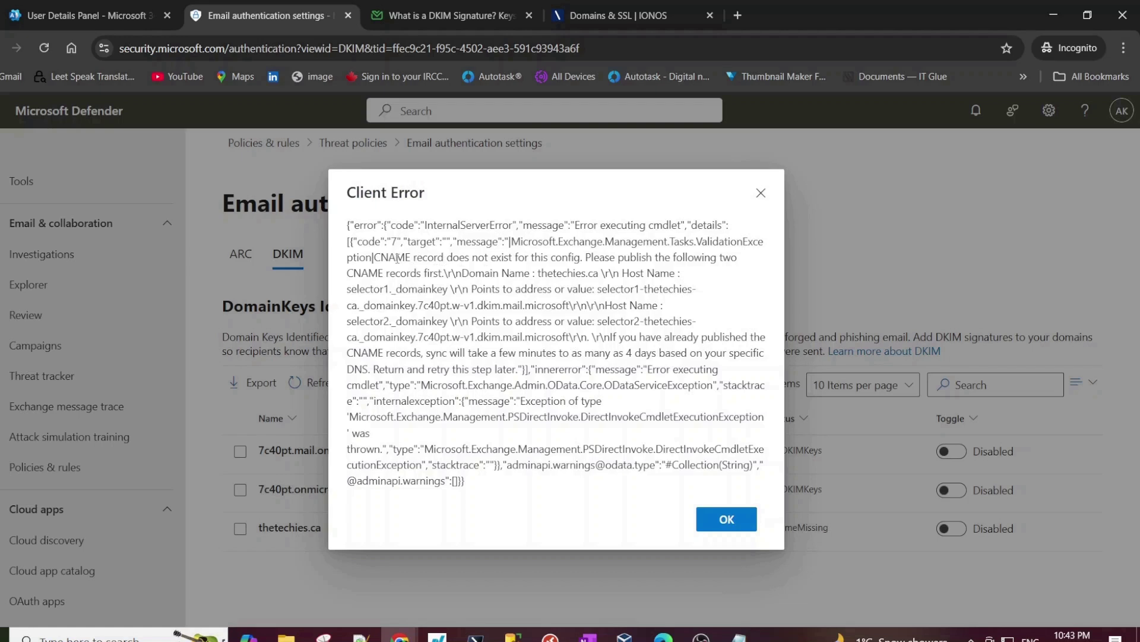
pyautogui.moveTo(374, 257); pyautogui.dragTo(715, 261)
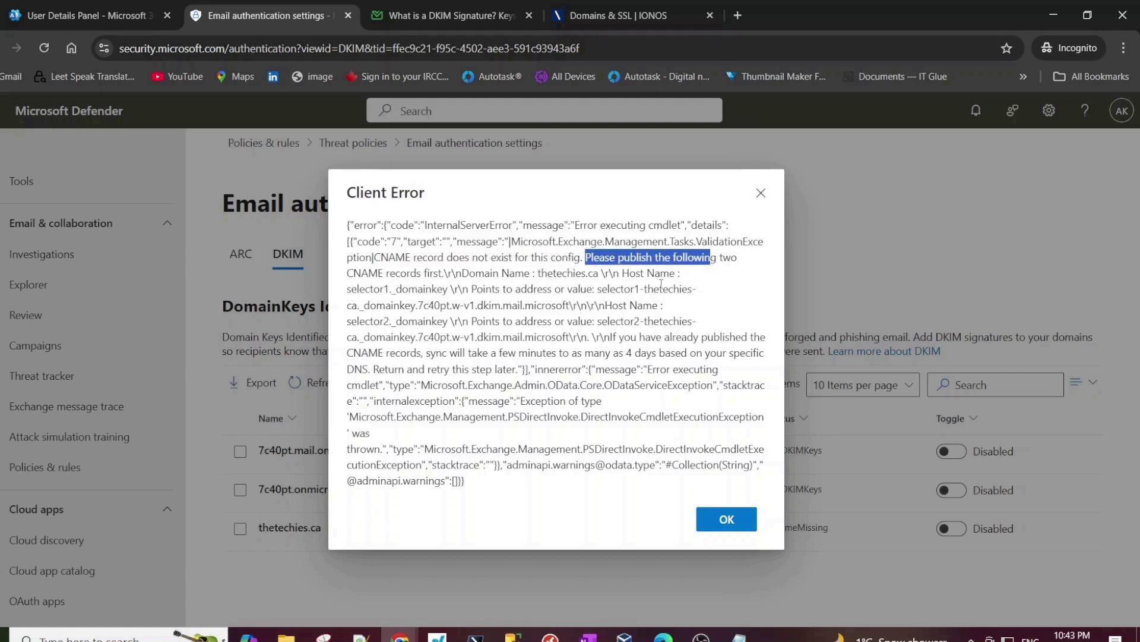
pyautogui.click(715, 262)
# Dismiss the error, recheck IONOS records, and retry the thetechies.ca DKIM toggle, which fails again.
pyautogui.click(764, 198)
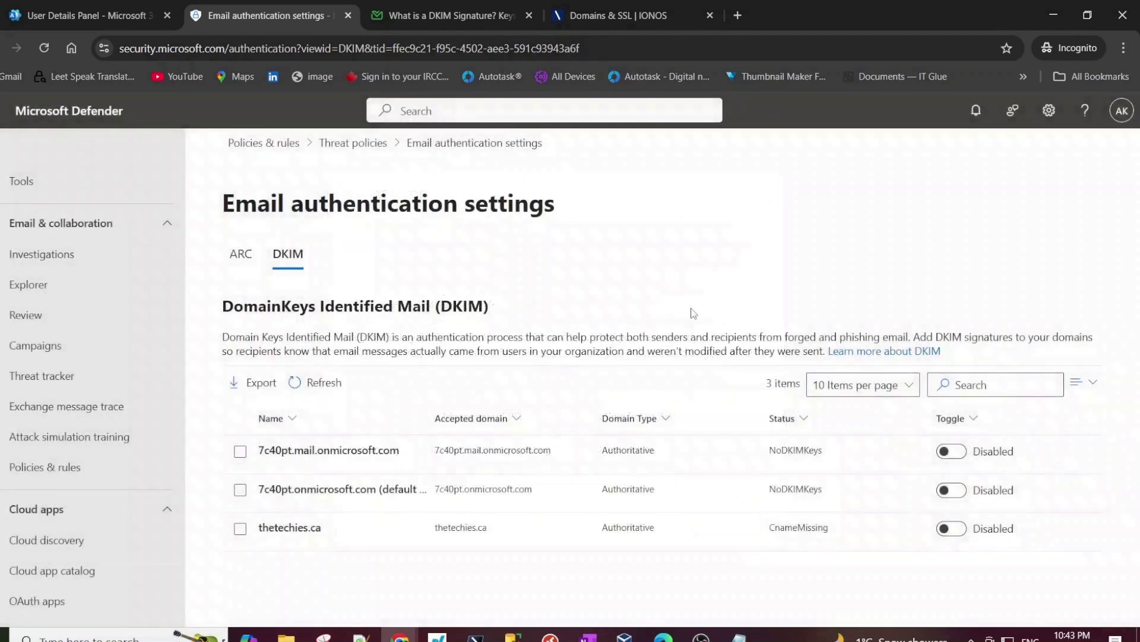
pyautogui.click(610, 18)
pyautogui.scroll(-5, 547, 415)
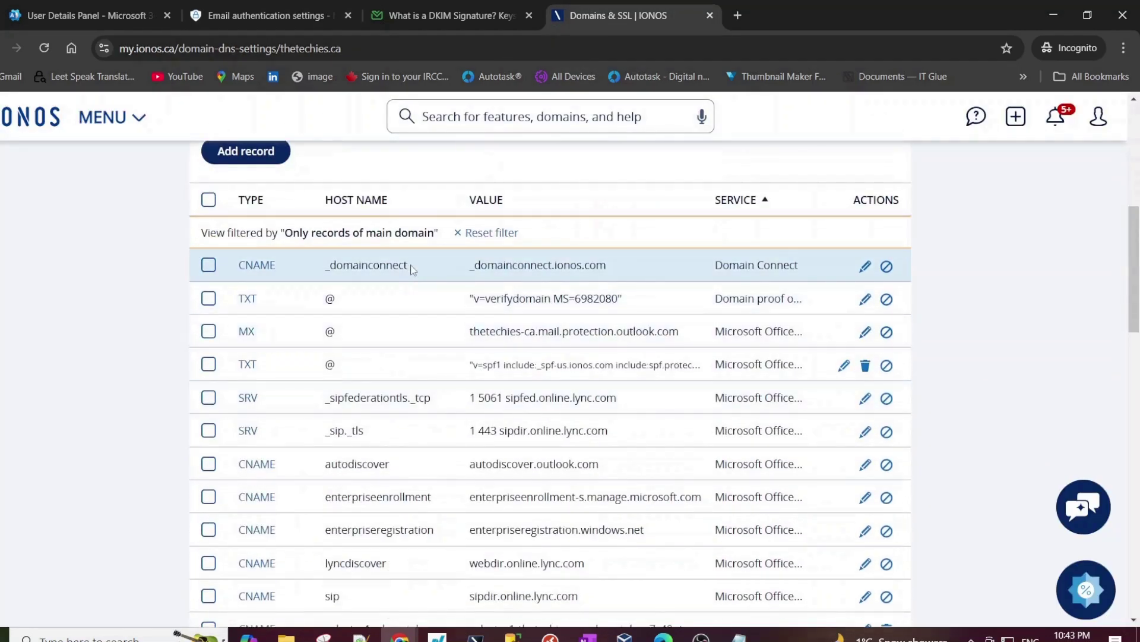
pyautogui.click(451, 16)
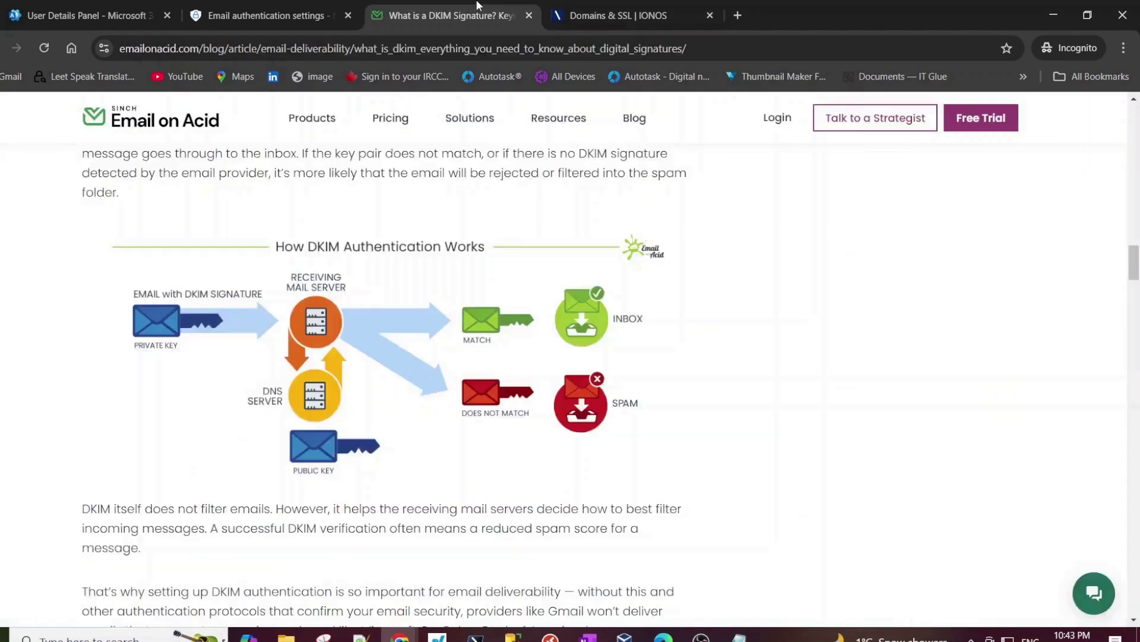
pyautogui.click(252, 6)
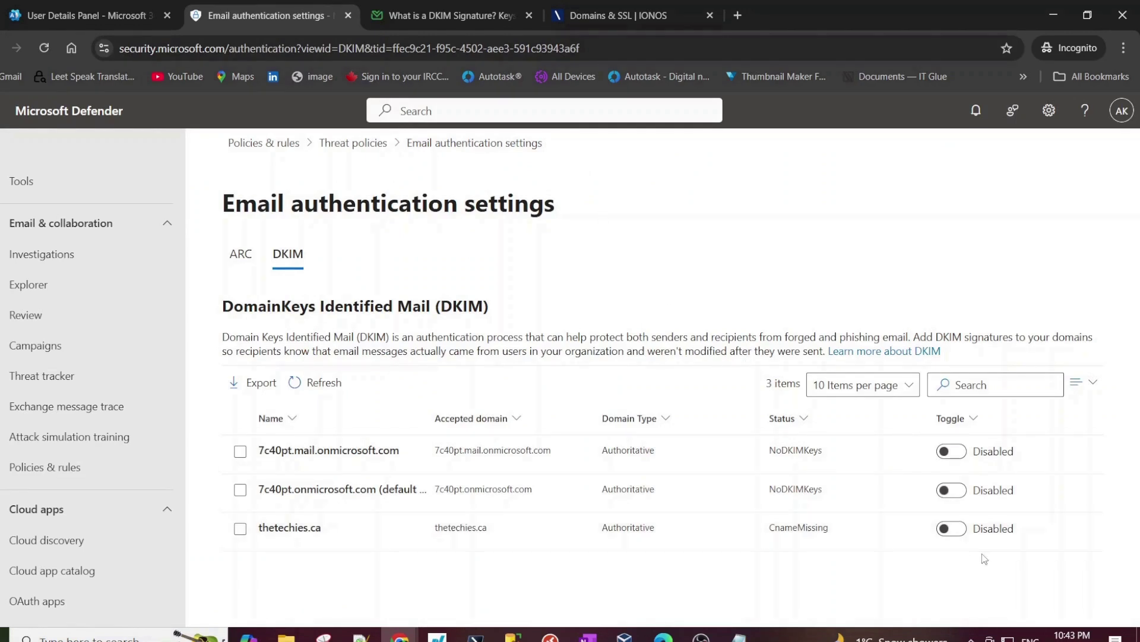
pyautogui.click(954, 528)
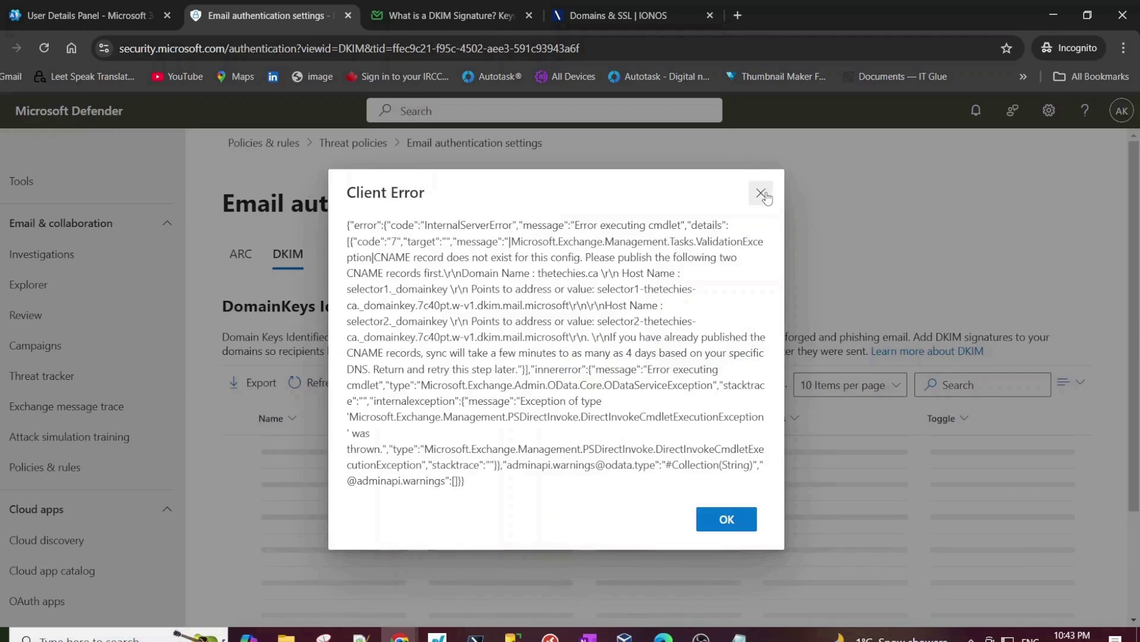
pyautogui.click(762, 191)
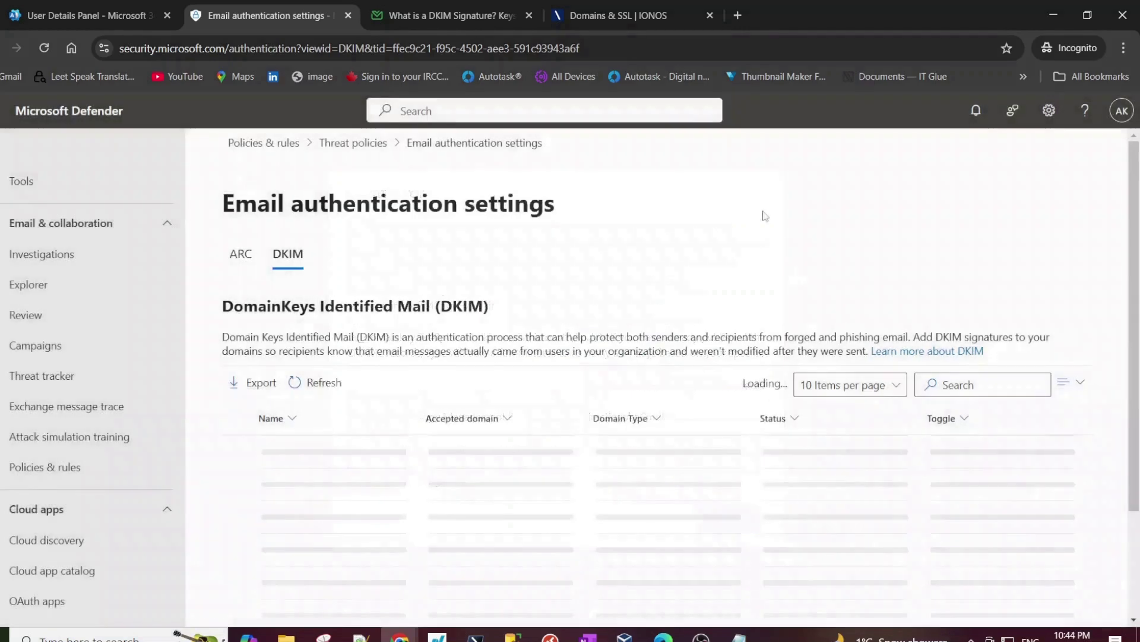
pyautogui.scroll(-1, 832, 405)
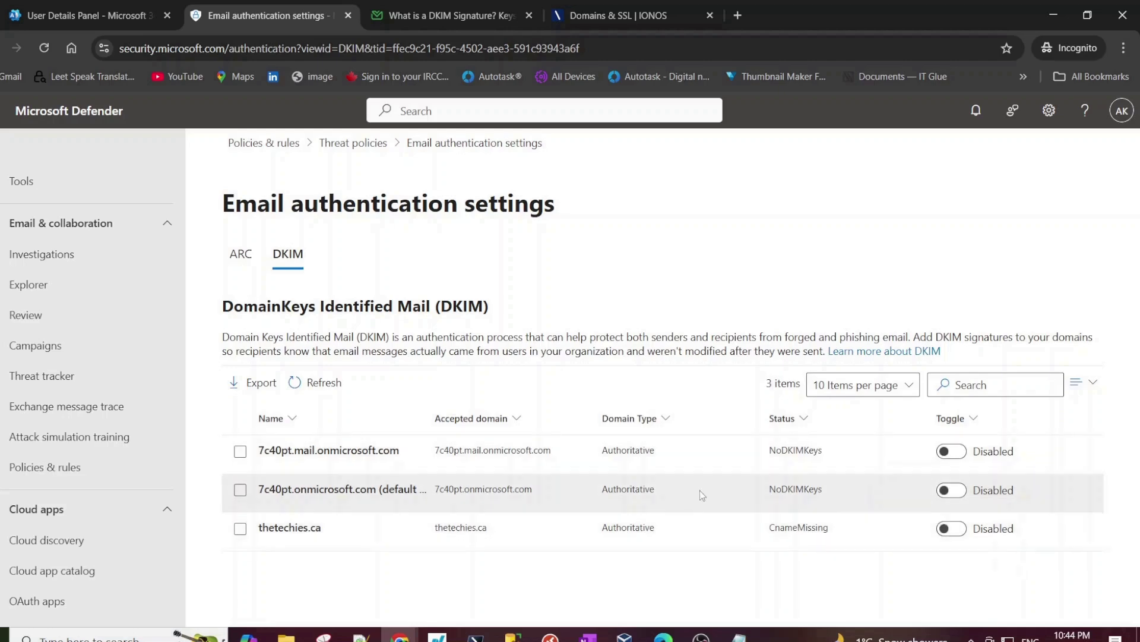
# Open and close the thetechies.ca DKIM details twice, leaving it Disabled with CnameMissing.
pyautogui.doubleClick(525, 528)
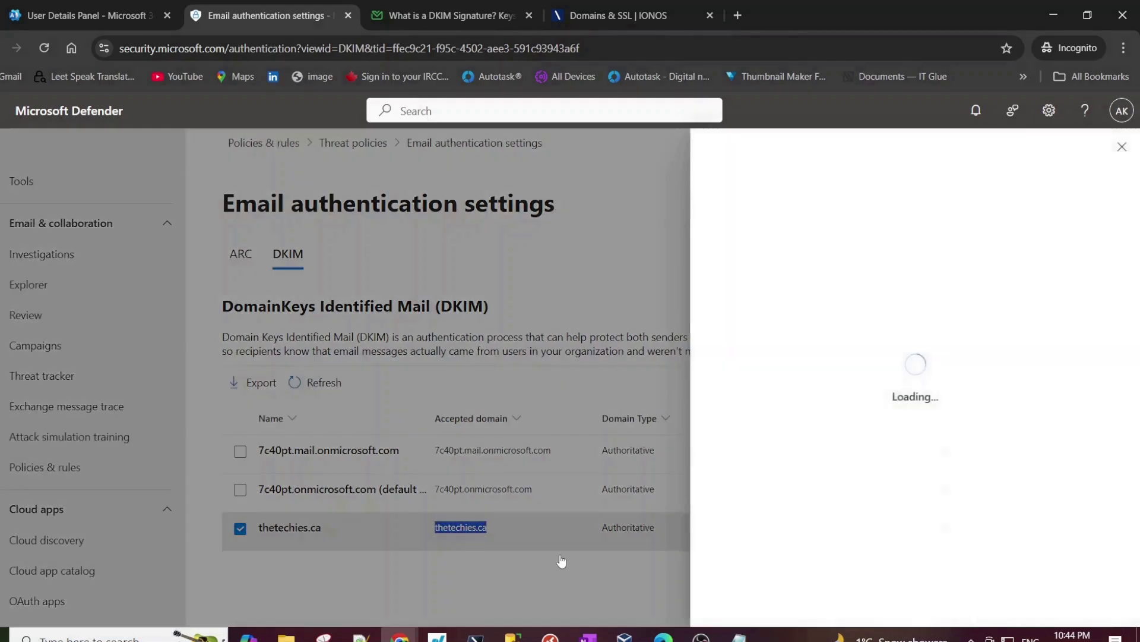
pyautogui.click(1123, 147)
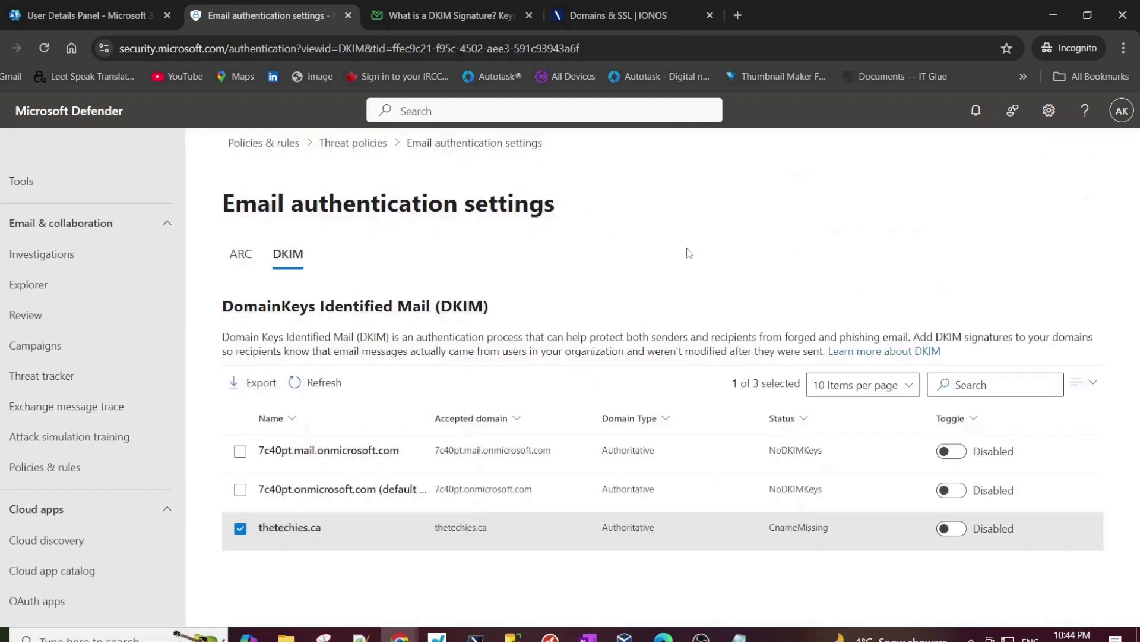
pyautogui.moveTo(660, 527); pyautogui.dragTo(603, 526)
pyautogui.doubleClick(603, 527)
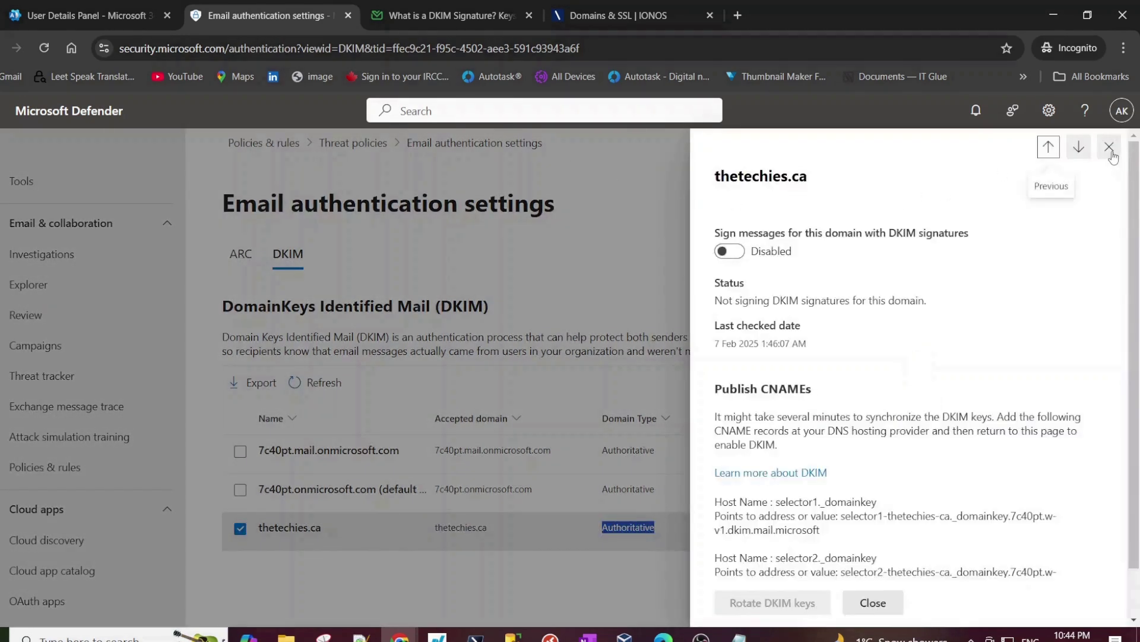
pyautogui.click(1114, 152)
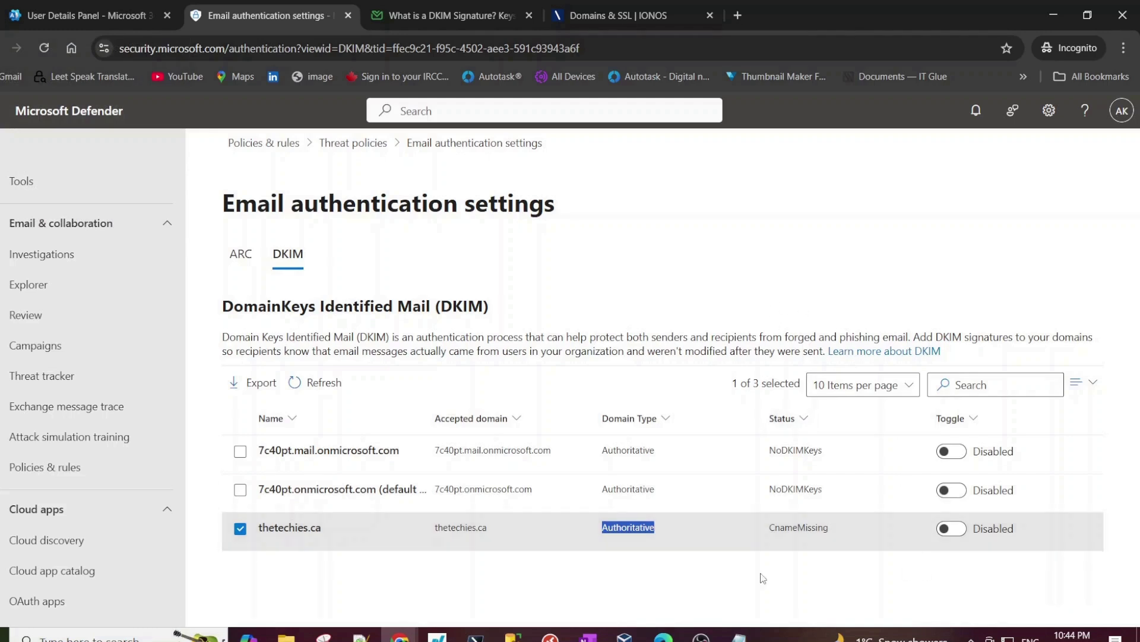
pyautogui.moveTo(701, 635)
pyautogui.click(702, 636)
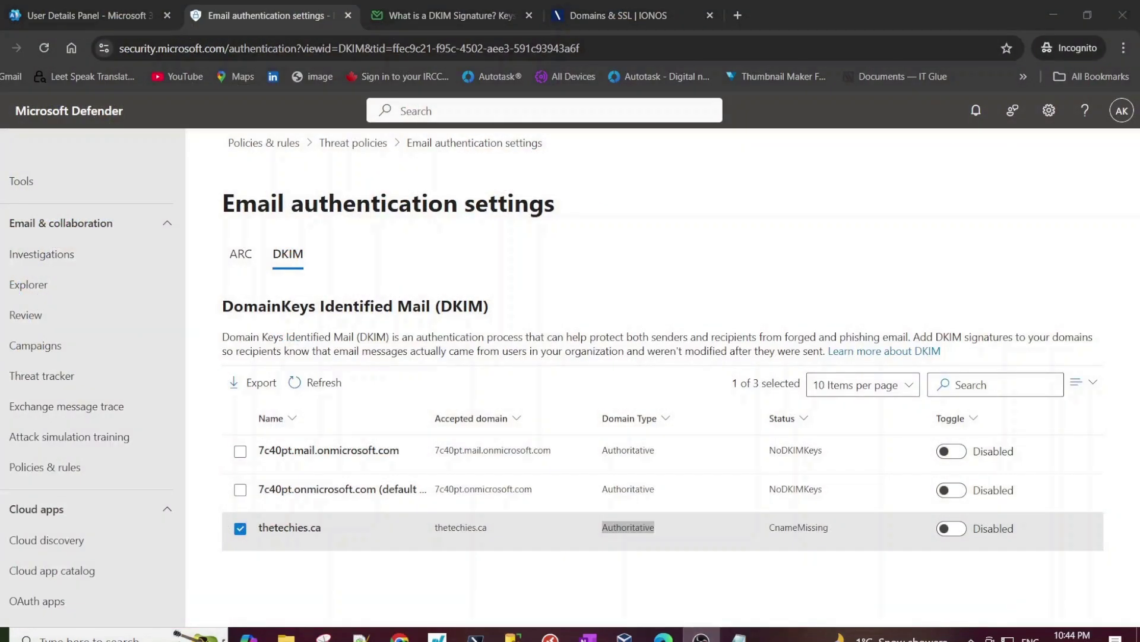